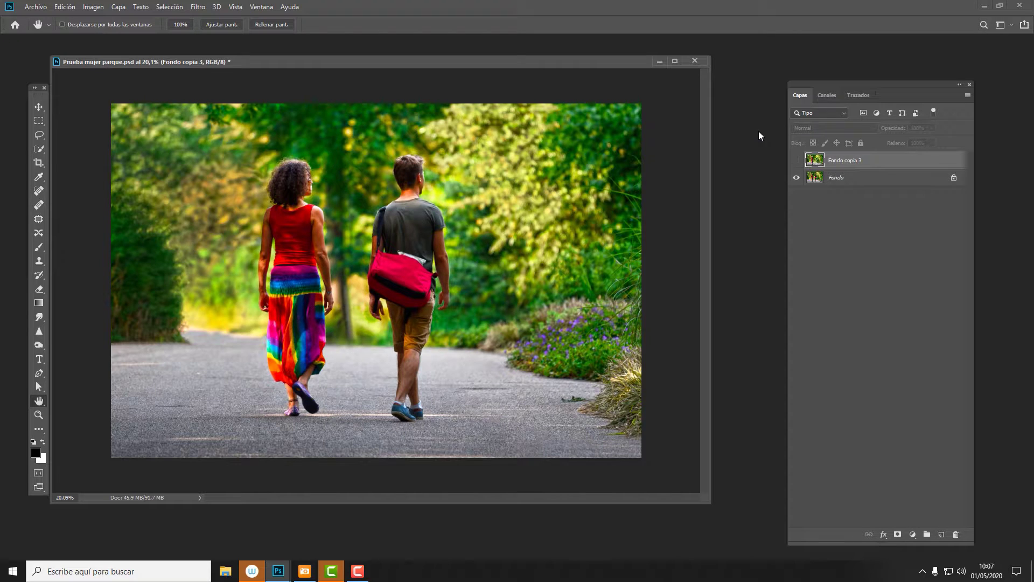
# - Toggle the finished 'Fondo copia 3' layer on and off to preview the photo without the man
pyautogui.click(796, 160)
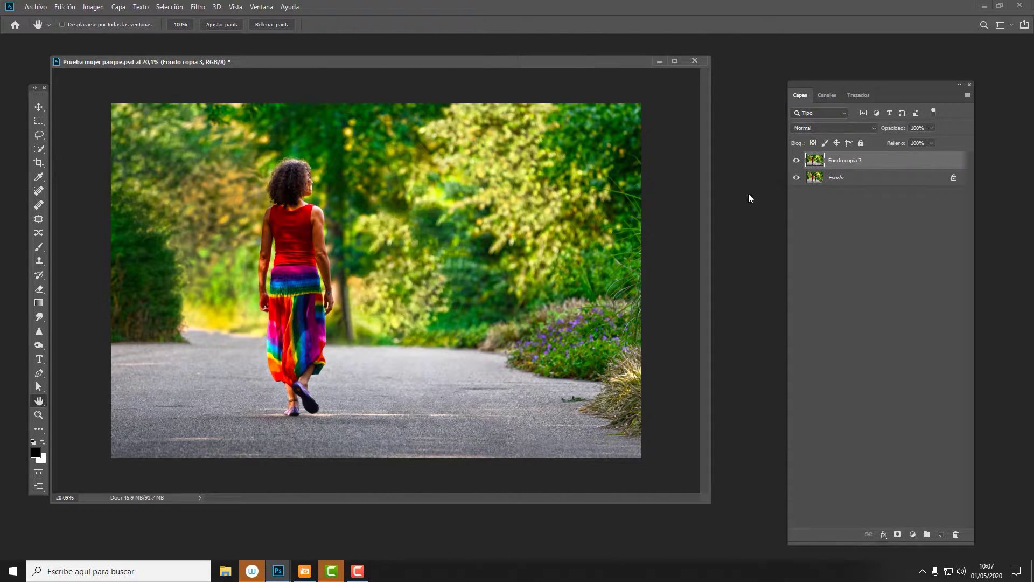
pyautogui.click(796, 161)
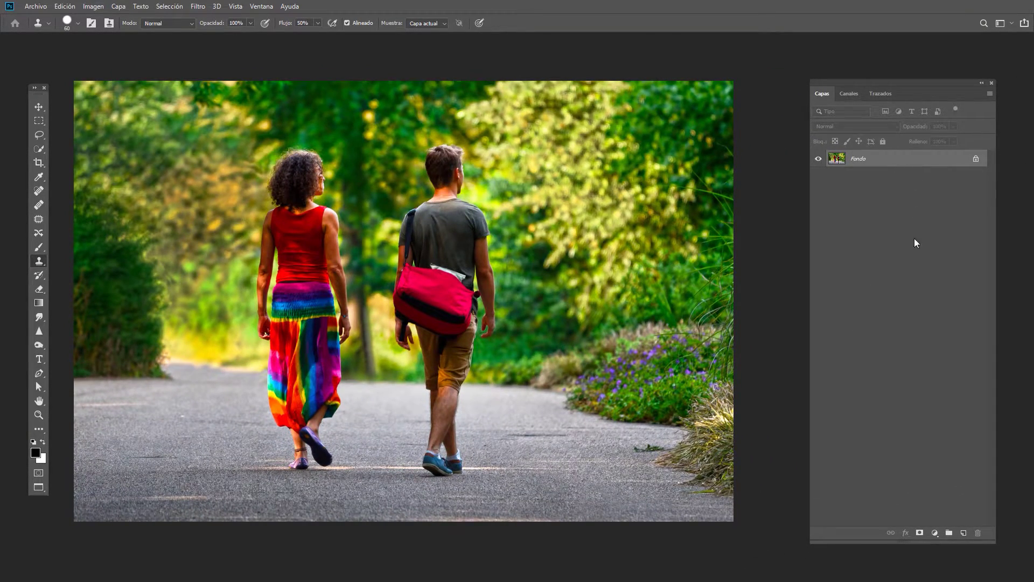
# - Duplicate the background layer as 'Fondo copia' and set the clone brush to 74 px
pyautogui.moveTo(944, 157); pyautogui.dragTo(964, 533)
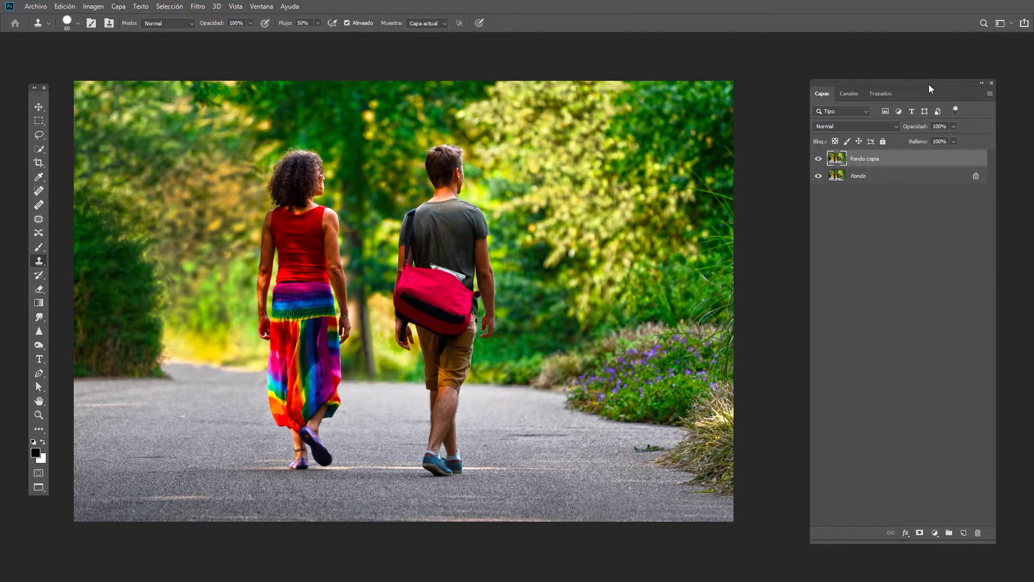
pyautogui.moveTo(932, 89); pyautogui.dragTo(912, 85)
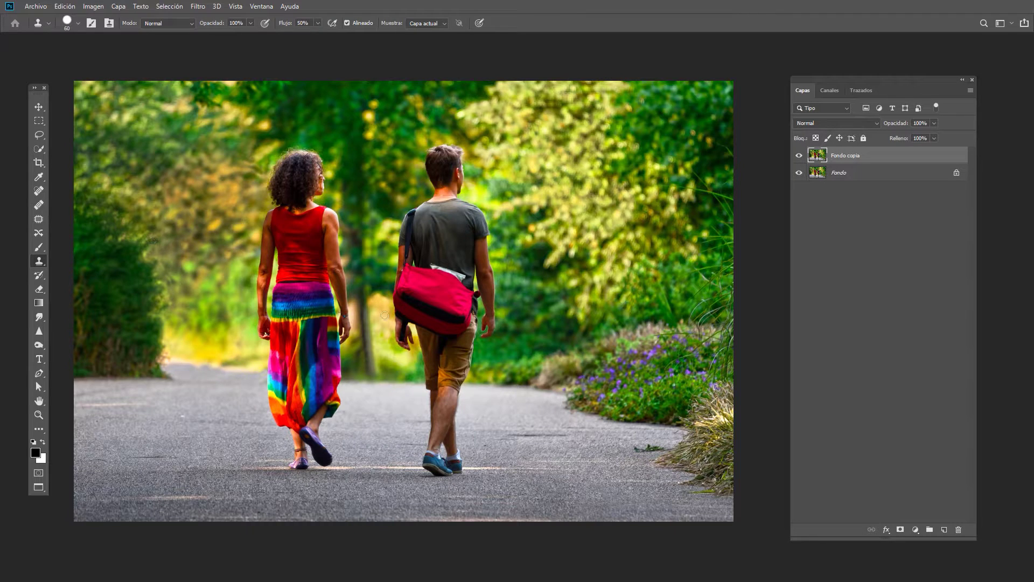
pyautogui.rightClick(535, 212)
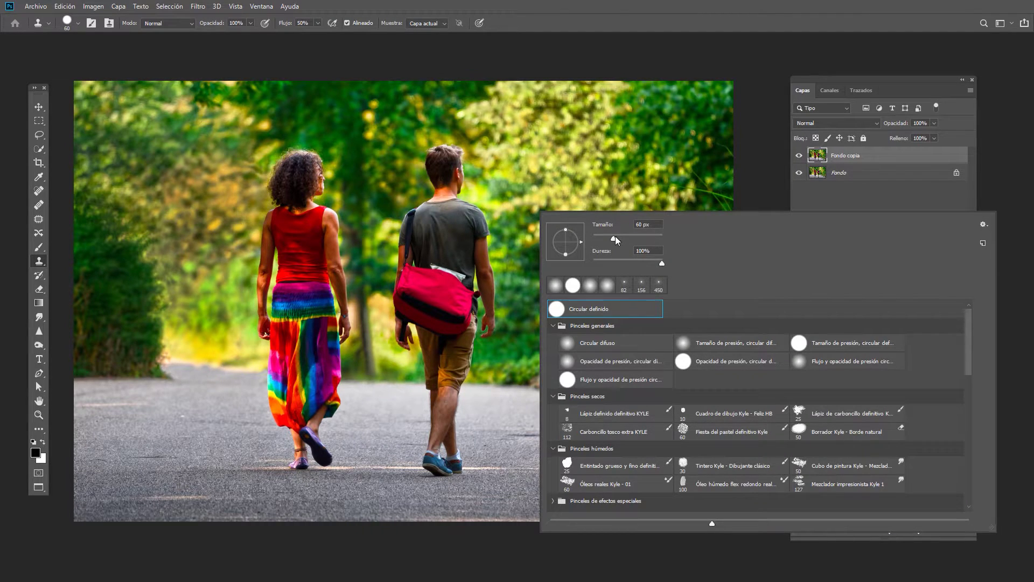
pyautogui.moveTo(615, 237); pyautogui.dragTo(619, 238)
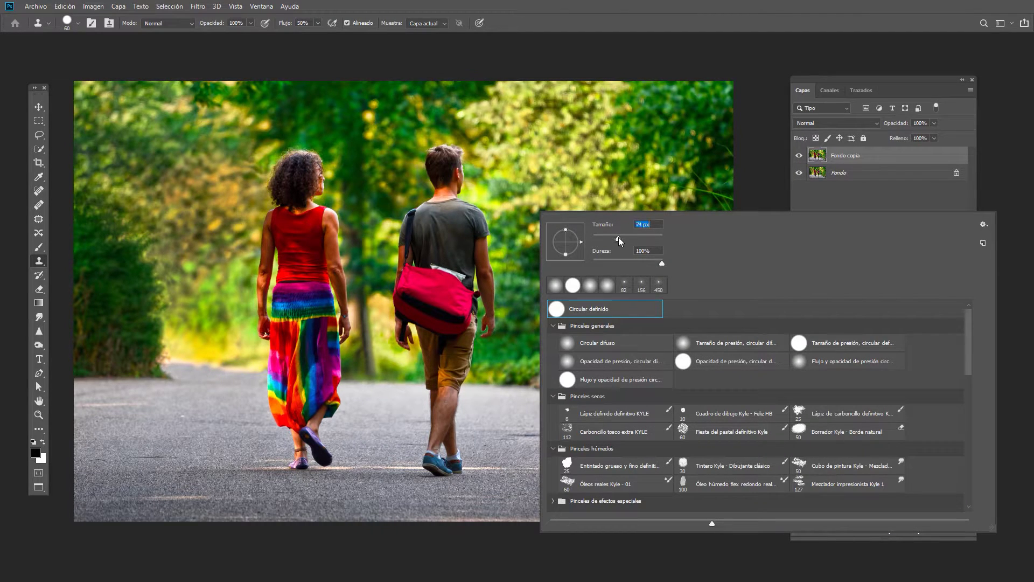
pyautogui.click(829, 198)
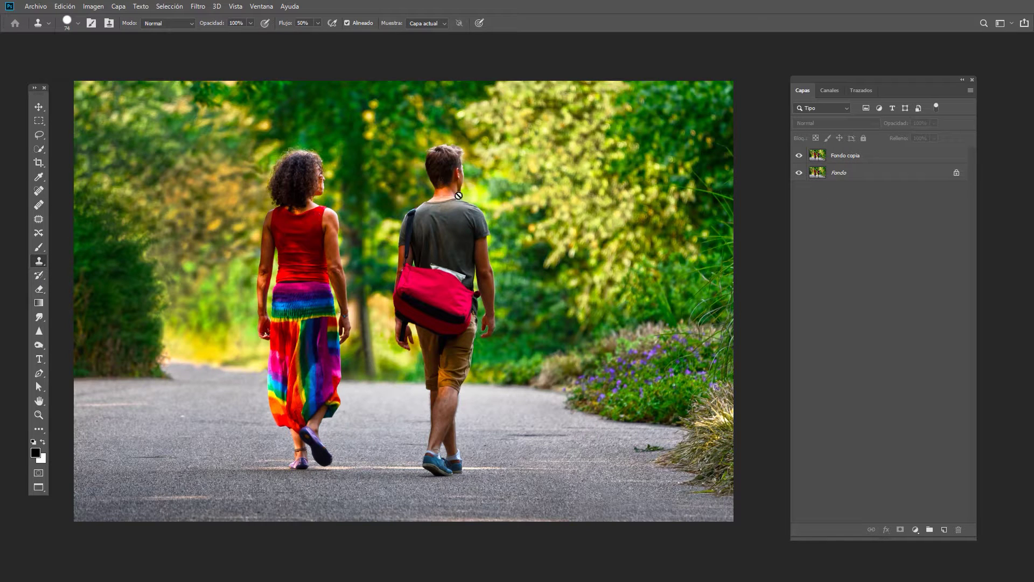
pyautogui.click(840, 160)
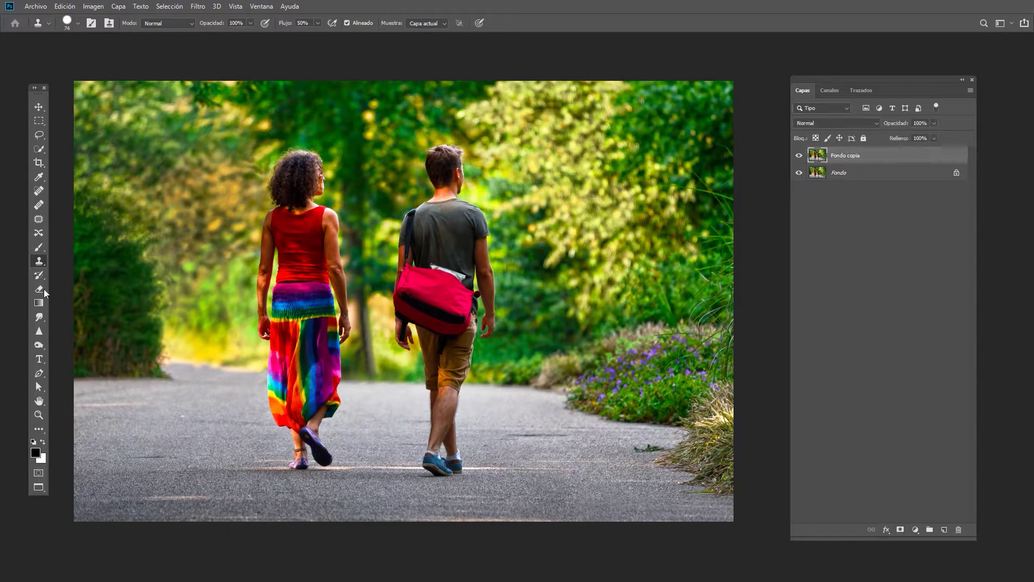
# - Enlarge the clone brush further, test-clone foliage over the man's head, then undo it
pyautogui.rightClick(554, 187)
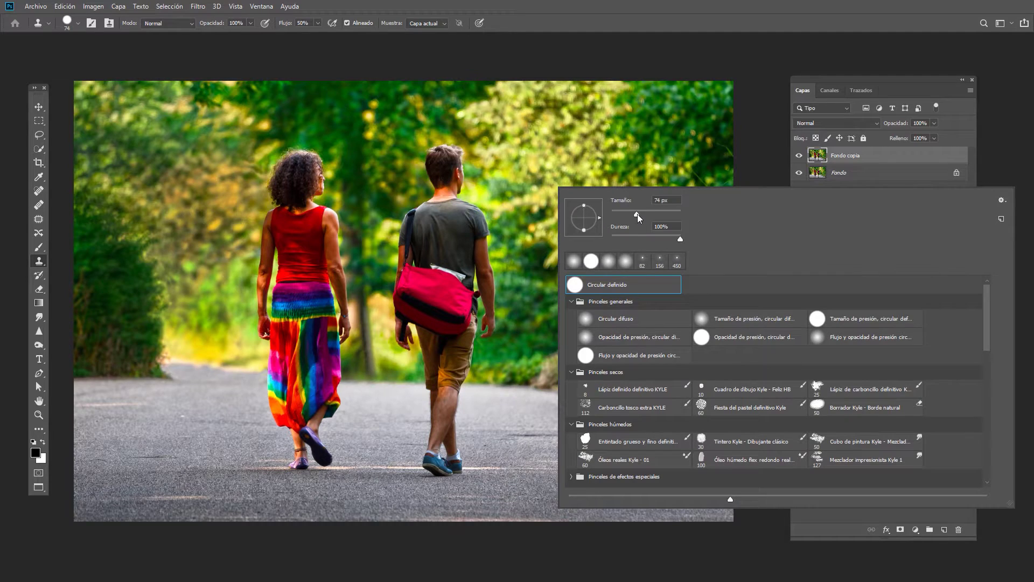
pyautogui.moveTo(638, 217); pyautogui.dragTo(651, 218)
pyautogui.keyDown('alt'); pyautogui.click(515, 169); pyautogui.keyUp('alt')
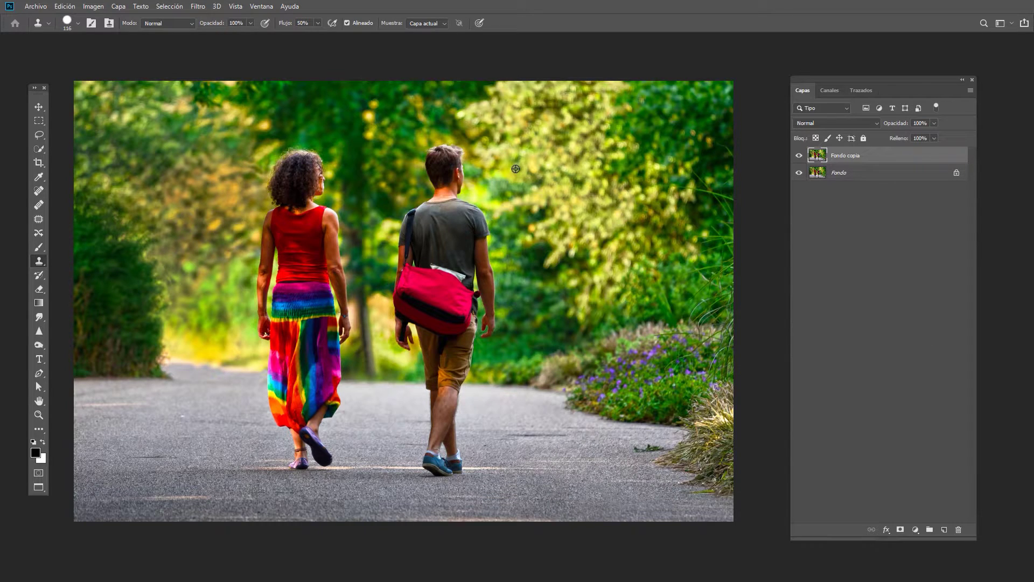
pyautogui.moveTo(459, 153)
pyautogui.mouseDown()
pyautogui.moveTo(448, 152)
pyautogui.moveTo(459, 187)
pyautogui.moveTo(441, 167)
pyautogui.moveTo(484, 225)
pyautogui.moveTo(458, 205)
pyautogui.moveTo(503, 246)
pyautogui.mouseUp()
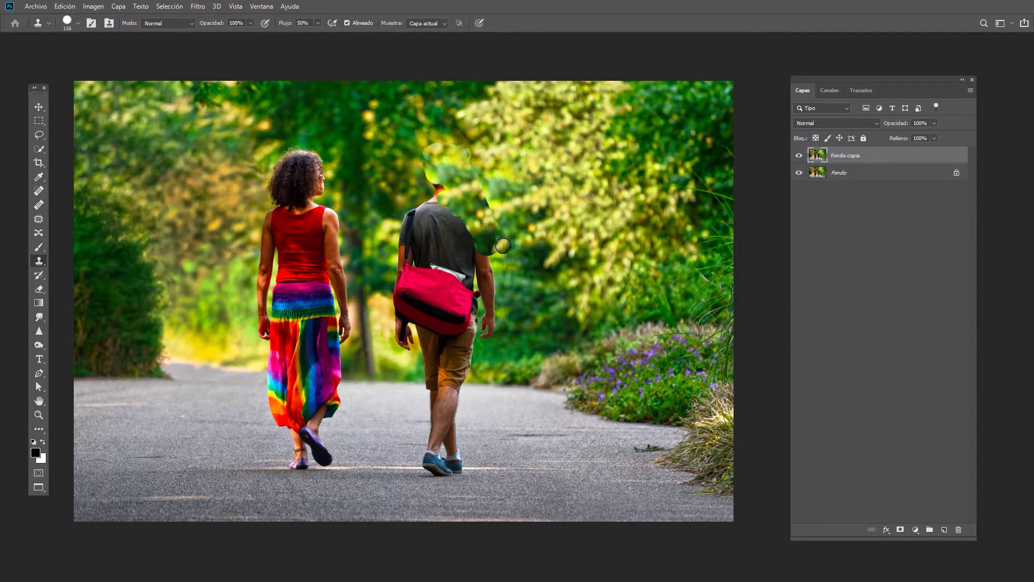
pyautogui.hotkey('ctrl', 'z')
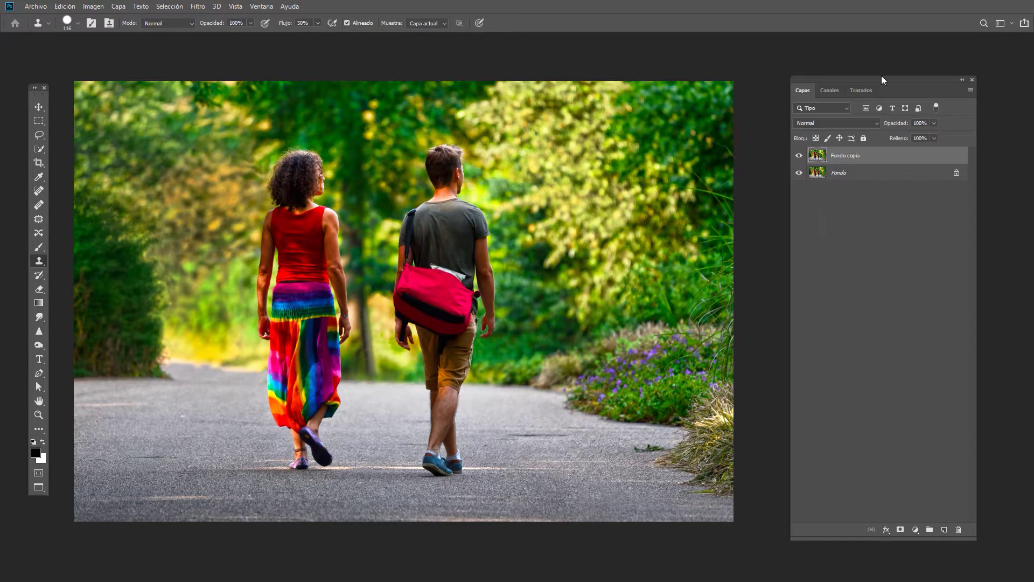
pyautogui.moveTo(895, 80); pyautogui.dragTo(878, 74)
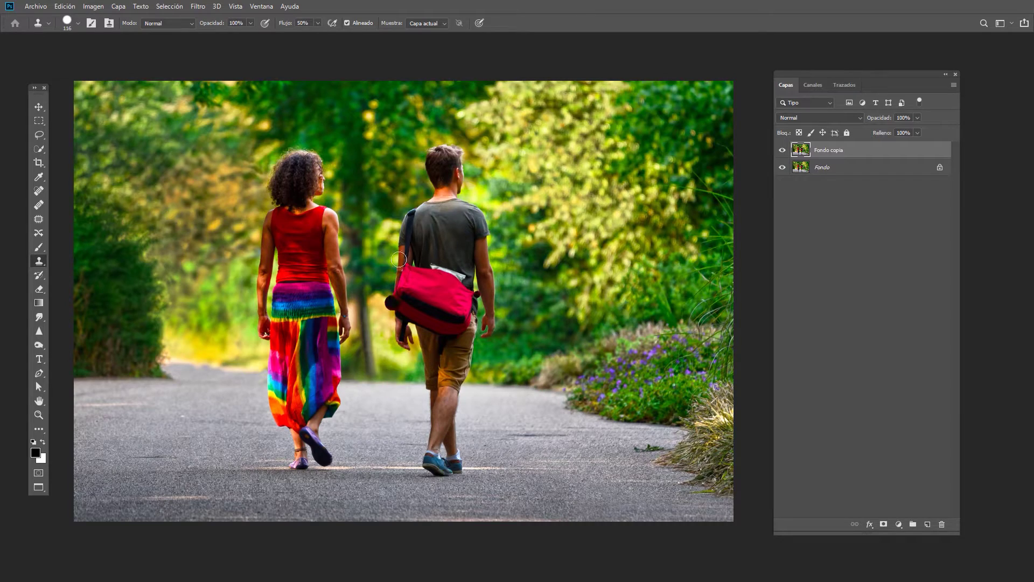
pyautogui.click(245, 271)
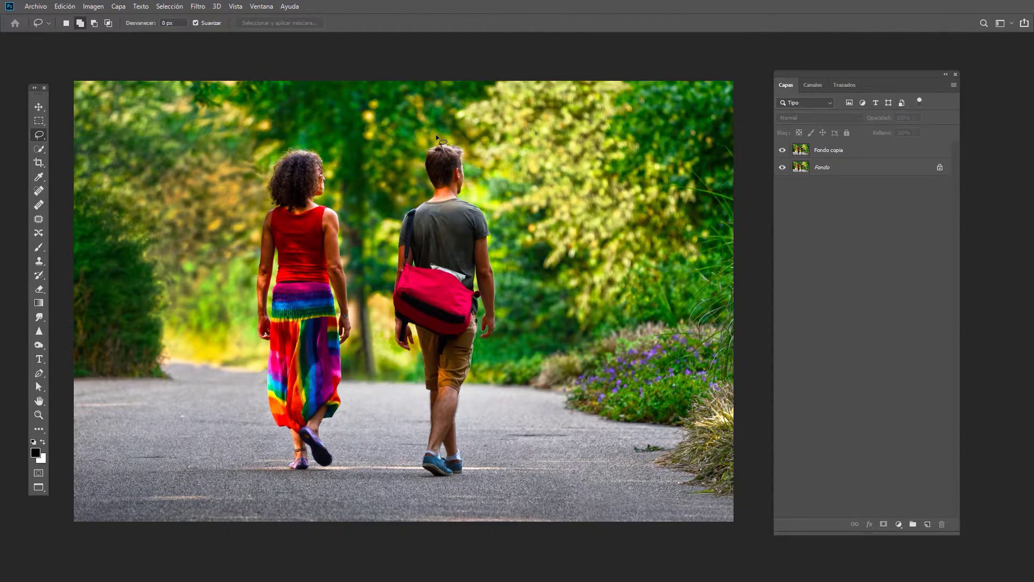
# - Lasso a loose outline around the man and launch Content-Aware Fill on Fondo copia
pyautogui.moveTo(436, 136); pyautogui.dragTo(397, 216)
pyautogui.moveTo(397, 217)
pyautogui.mouseDown()
pyautogui.moveTo(384, 326)
pyautogui.moveTo(418, 401)
pyautogui.moveTo(435, 481)
pyautogui.moveTo(468, 478)
pyautogui.moveTo(472, 396)
pyautogui.moveTo(503, 312)
pyautogui.moveTo(504, 232)
pyautogui.moveTo(467, 148)
pyautogui.moveTo(443, 137)
pyautogui.moveTo(397, 143)
pyautogui.mouseUp()
pyautogui.click(844, 151)
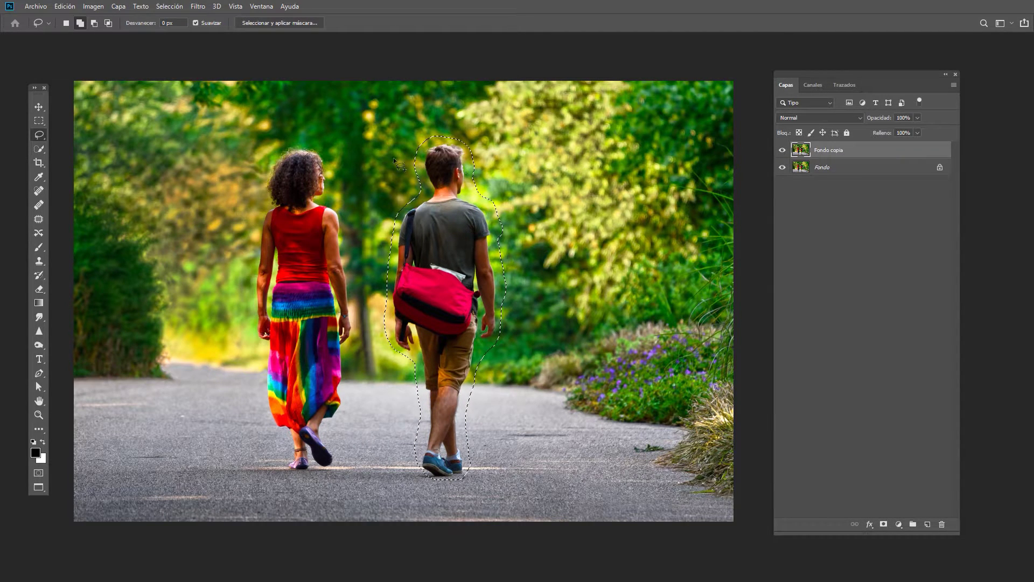
pyautogui.click(66, 6)
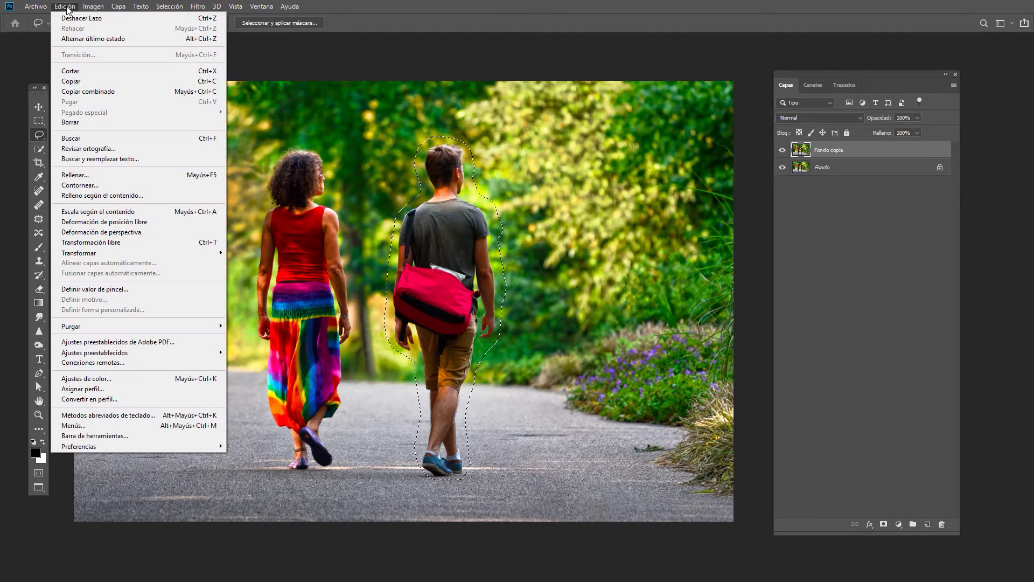
pyautogui.click(85, 196)
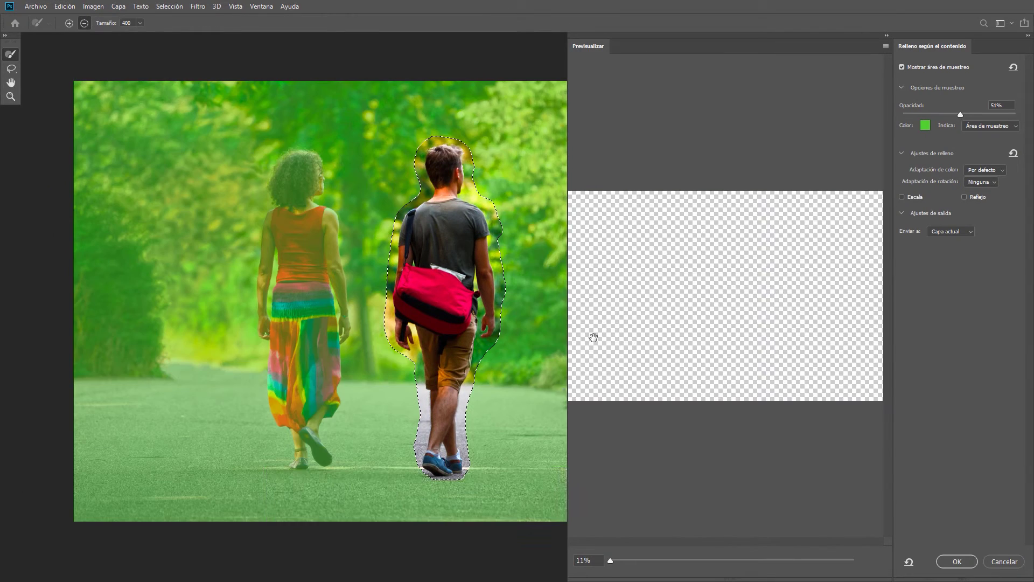
pyautogui.click(11, 82)
pyautogui.moveTo(451, 257); pyautogui.dragTo(349, 254)
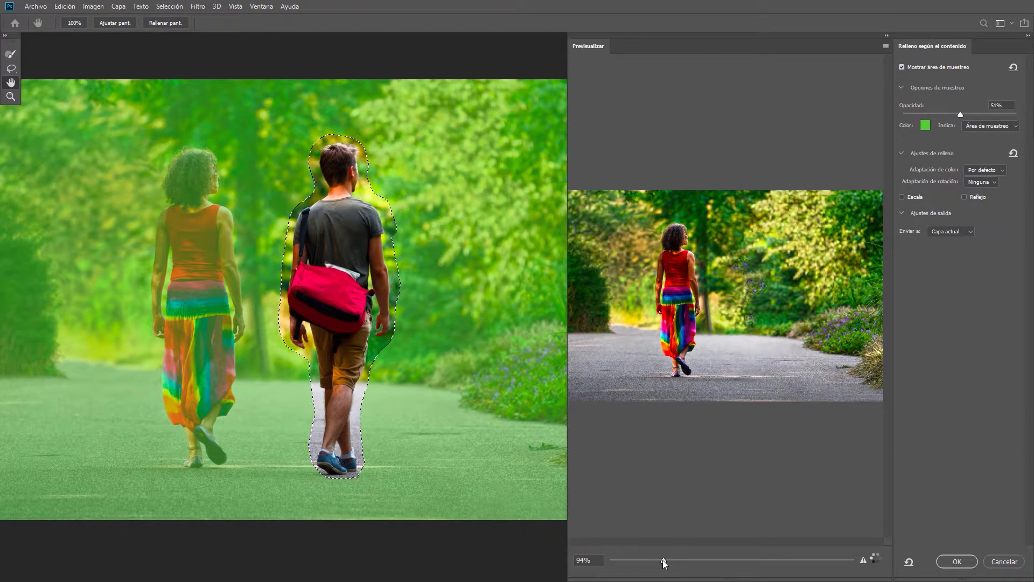
pyautogui.moveTo(663, 563); pyautogui.dragTo(699, 571)
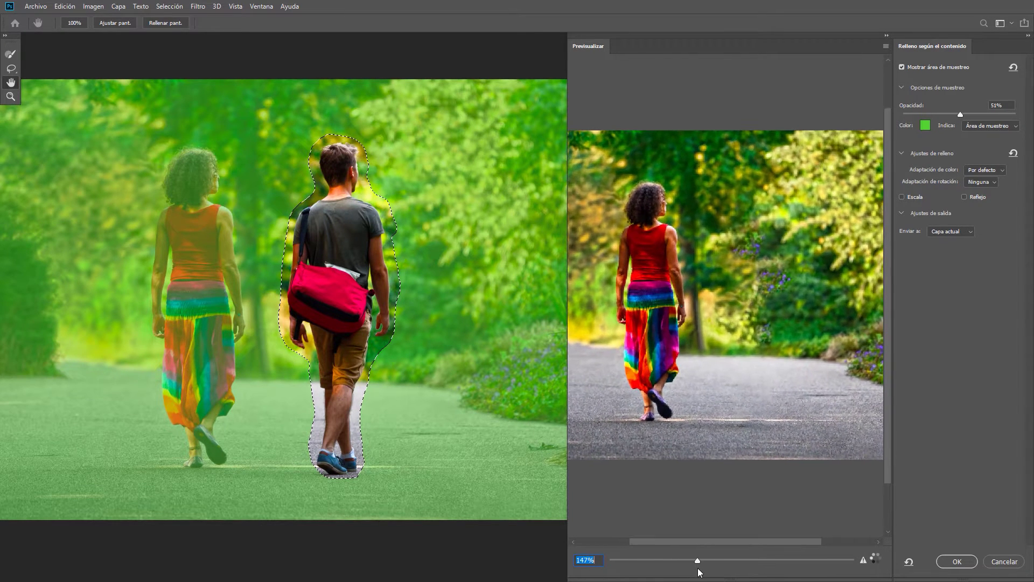
pyautogui.moveTo(697, 568); pyautogui.dragTo(716, 571)
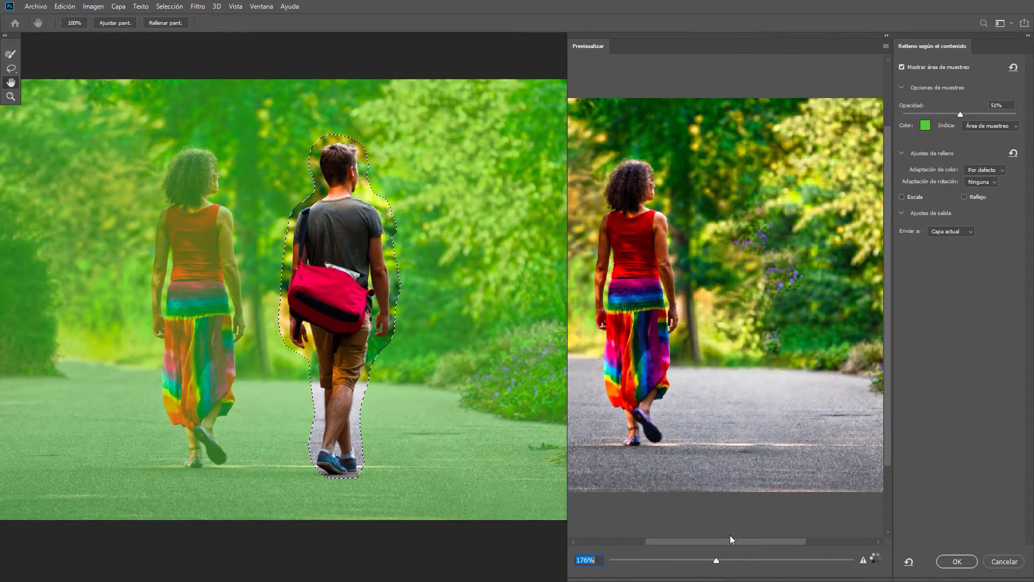
pyautogui.moveTo(799, 326); pyautogui.dragTo(727, 324)
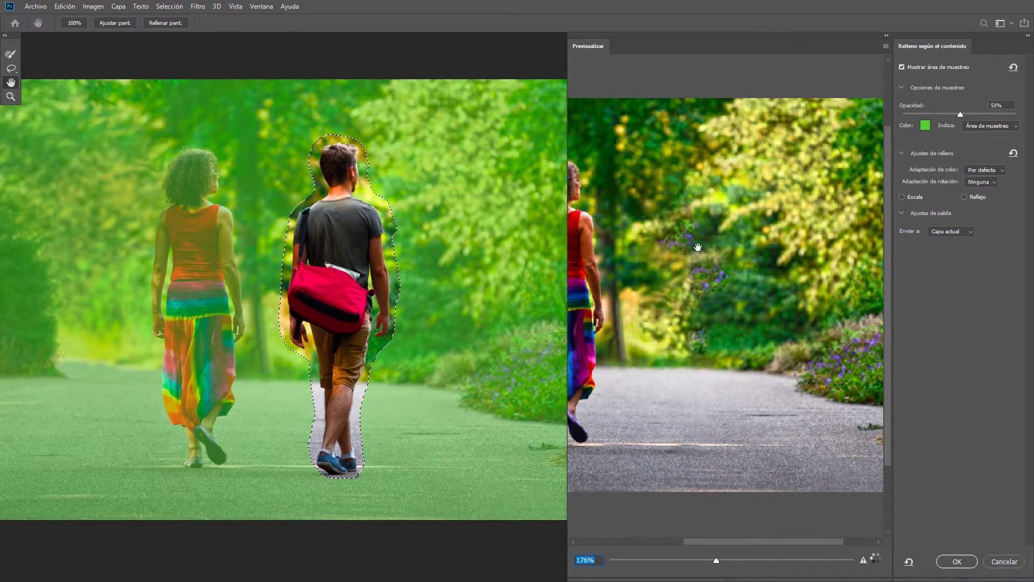
pyautogui.write('22')
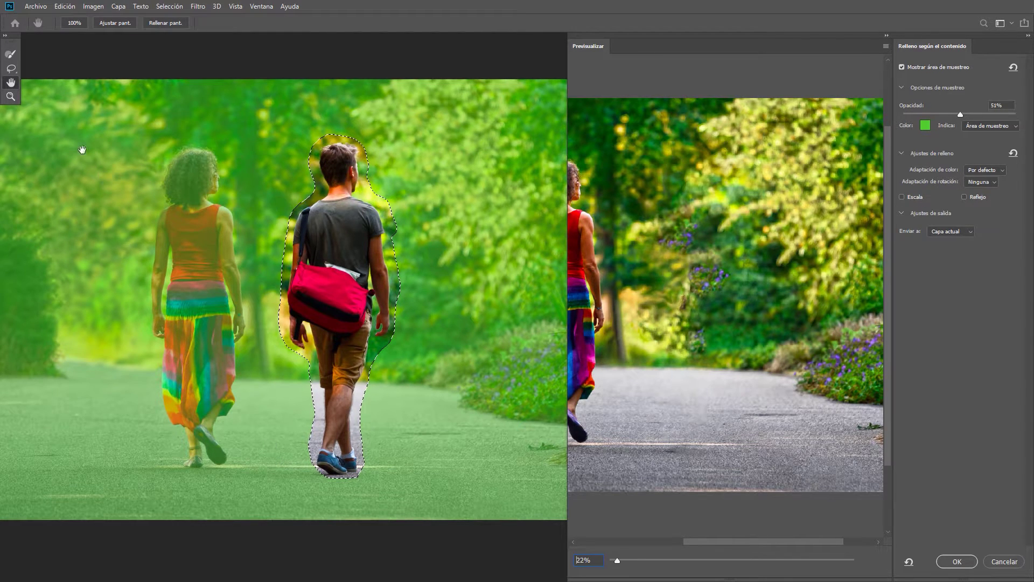
pyautogui.moveTo(30, 171); pyautogui.dragTo(197, 168)
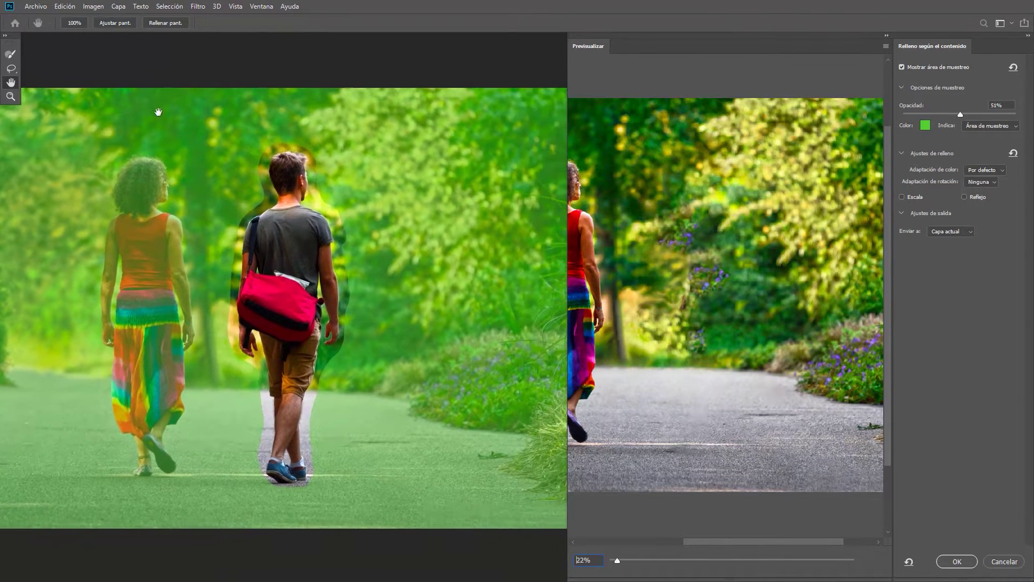
pyautogui.moveTo(422, 341)
pyautogui.mouseDown()
pyautogui.moveTo(413, 326)
pyautogui.moveTo(410, 345)
pyautogui.mouseUp()
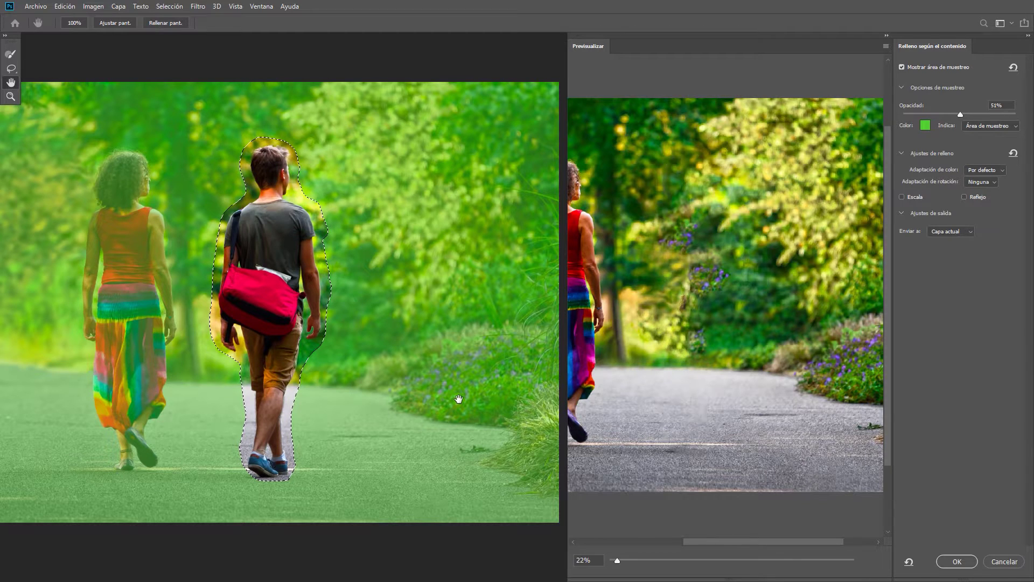
pyautogui.click(11, 55)
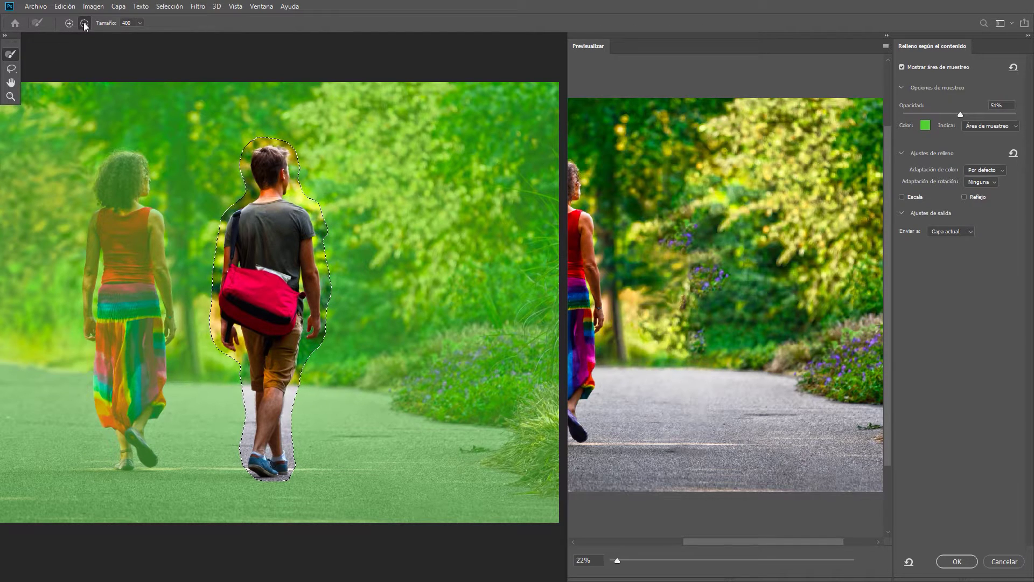
# - Subtract the flowering bushes and the woman's head and body from the fill's sampling area
pyautogui.moveTo(452, 355)
pyautogui.mouseDown()
pyautogui.moveTo(514, 345)
pyautogui.moveTo(406, 384)
pyautogui.moveTo(508, 393)
pyautogui.moveTo(521, 363)
pyautogui.moveTo(387, 378)
pyautogui.mouseUp()
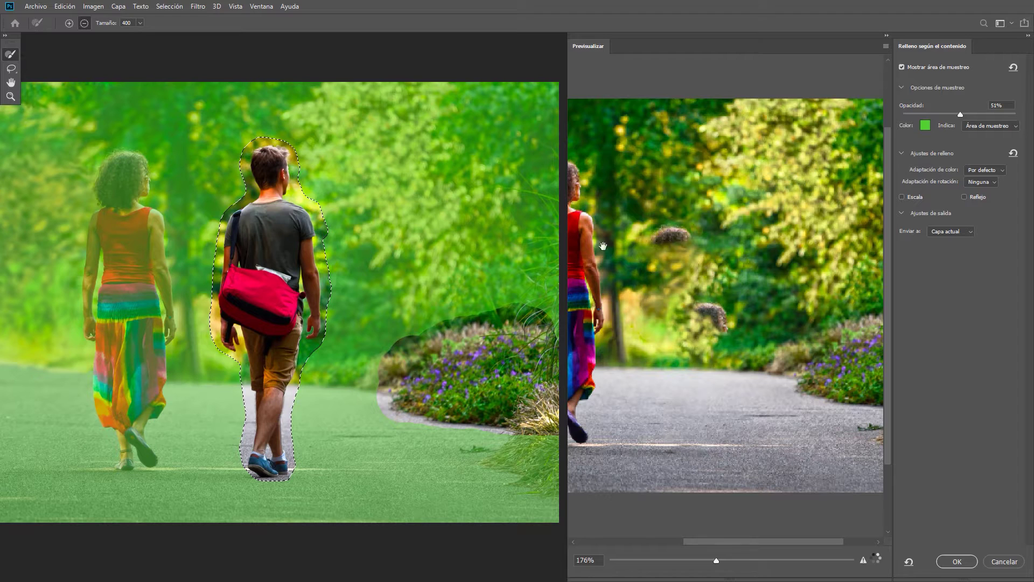
pyautogui.moveTo(103, 170); pyautogui.dragTo(108, 177)
pyautogui.moveTo(125, 170)
pyautogui.mouseDown()
pyautogui.moveTo(140, 223)
pyautogui.moveTo(92, 327)
pyautogui.moveTo(111, 273)
pyautogui.moveTo(141, 372)
pyautogui.moveTo(129, 458)
pyautogui.moveTo(164, 375)
pyautogui.mouseUp()
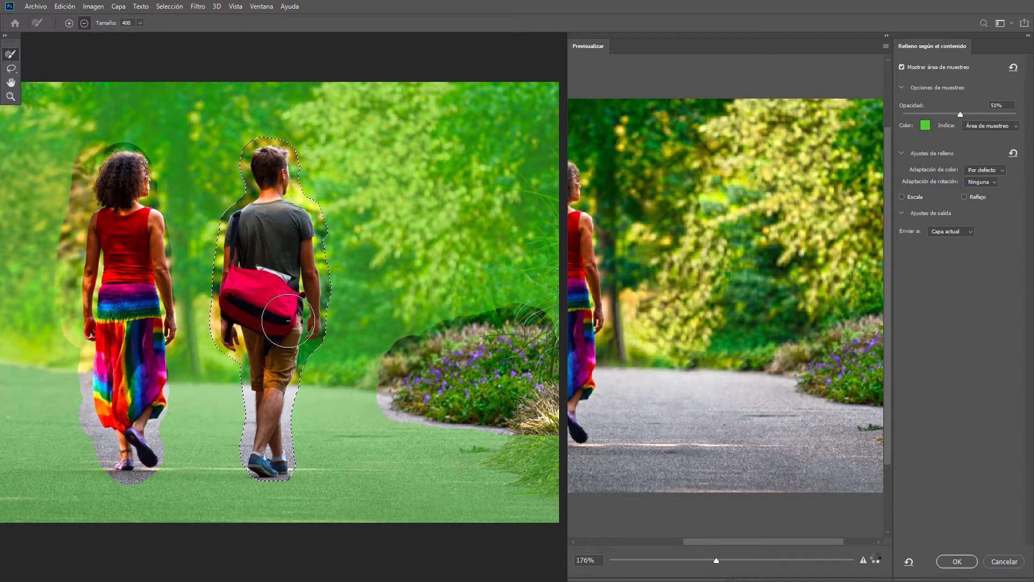
pyautogui.moveTo(160, 170); pyautogui.dragTo(177, 374)
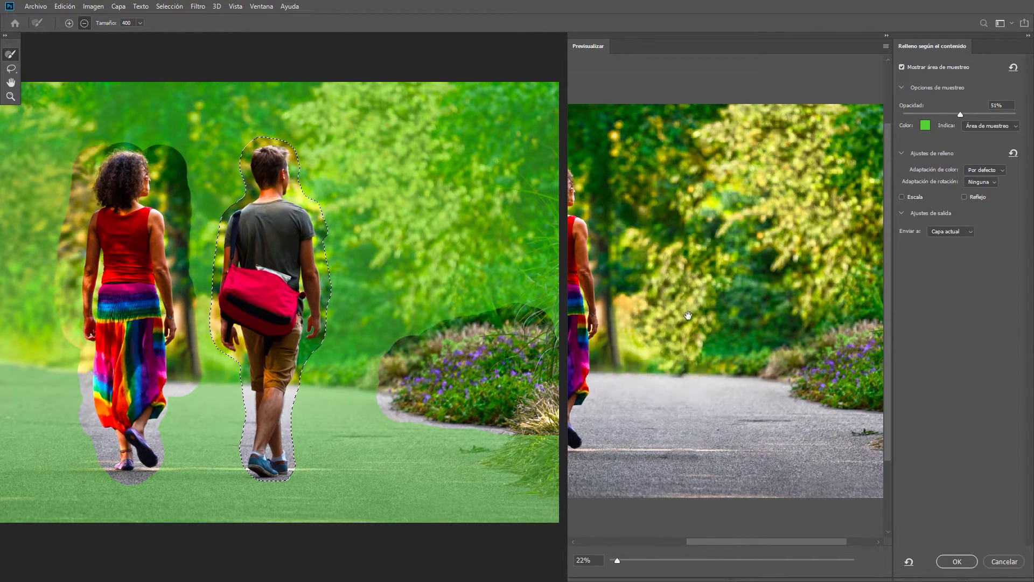
# - Try Muy alta, settle on Alta colour adaptation, and apply the content-aware fill
pyautogui.click(1004, 170)
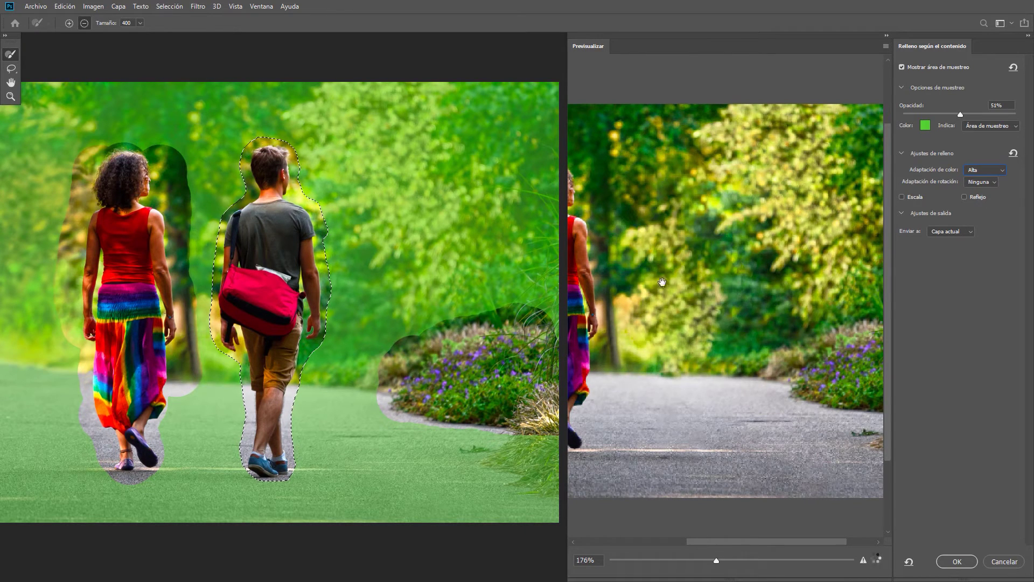
pyautogui.click(1003, 171)
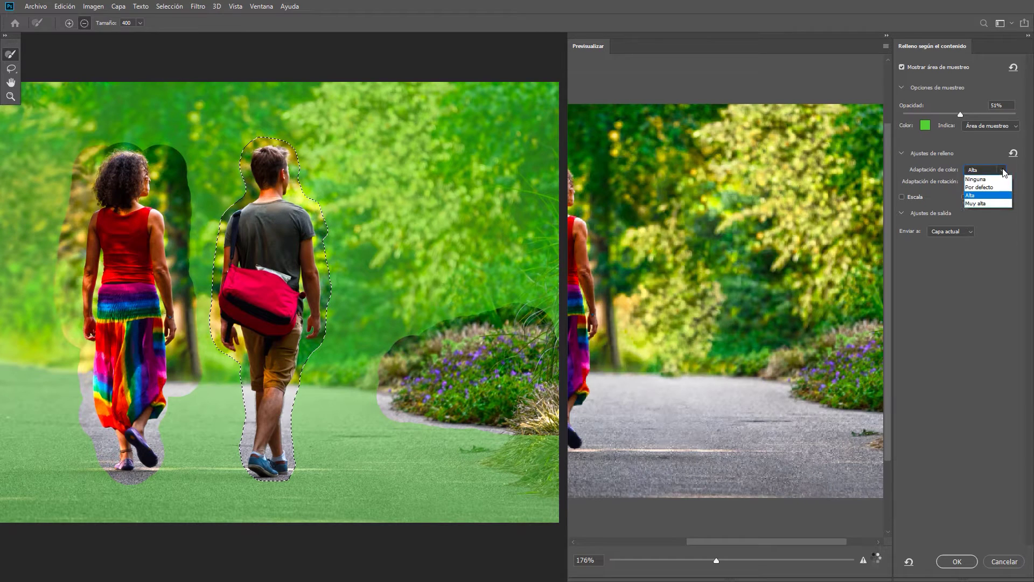
pyautogui.click(989, 204)
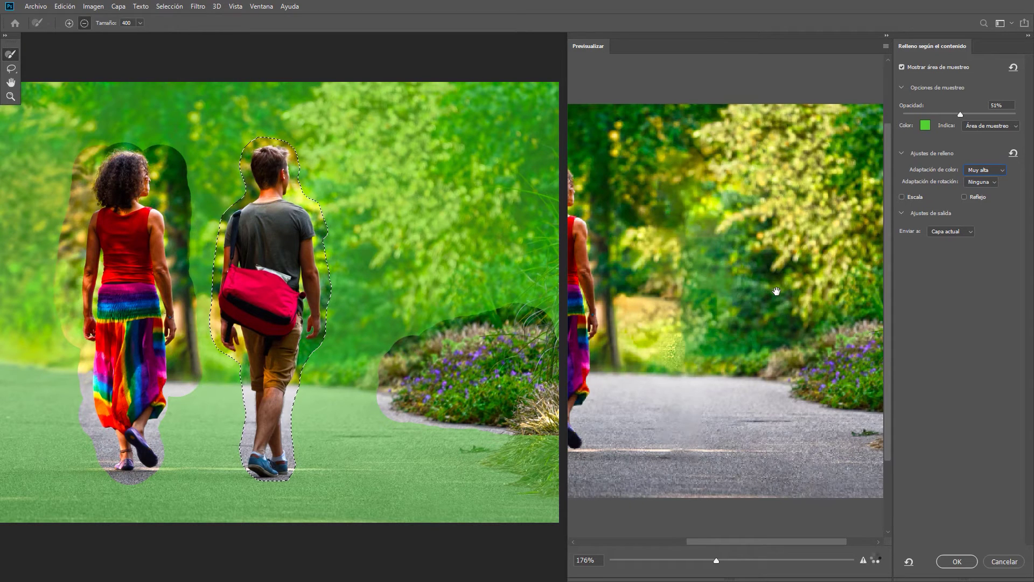
pyautogui.click(996, 173)
pyautogui.click(991, 195)
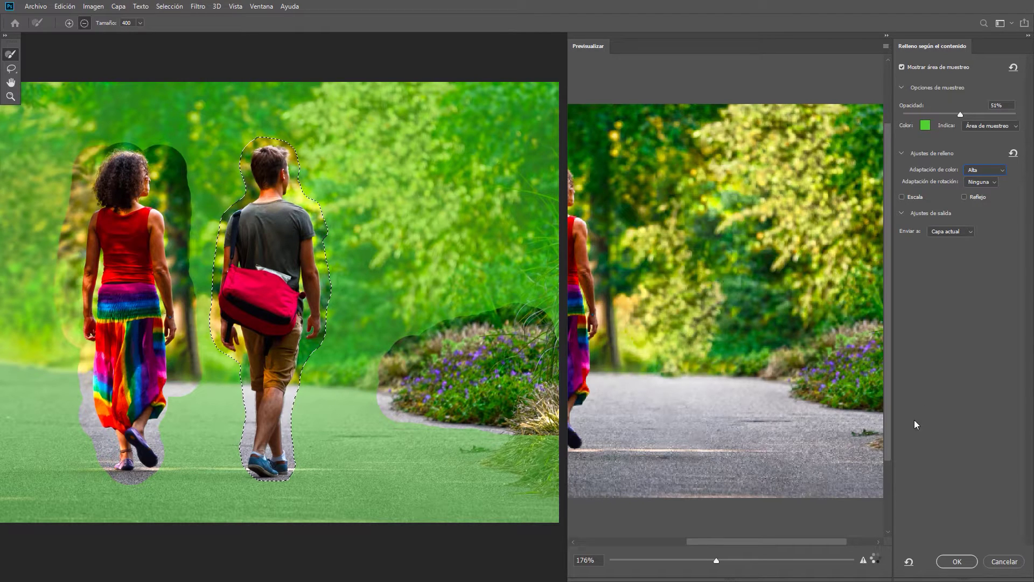
pyautogui.click(951, 563)
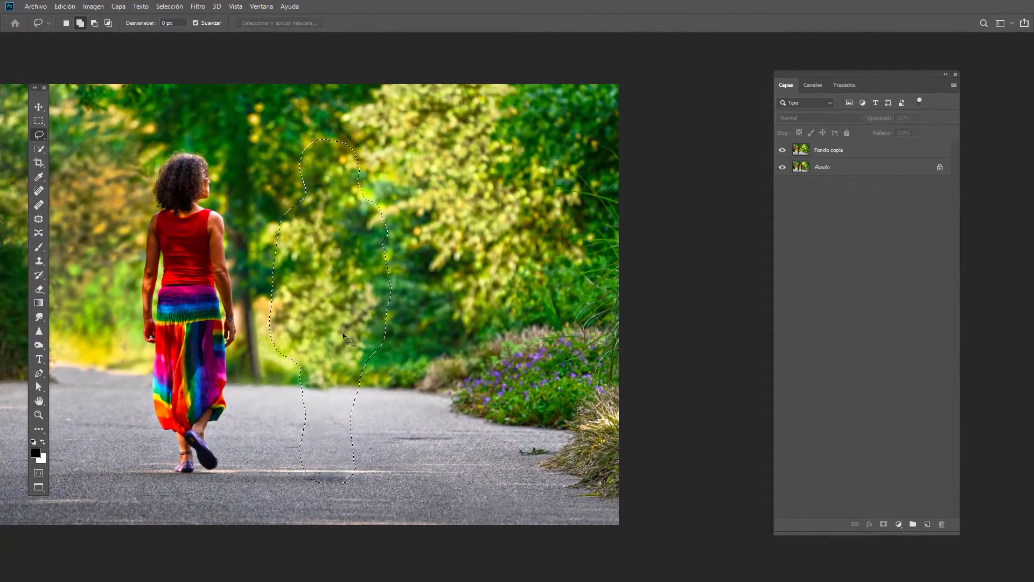
# - Deselect and zoom into the blurry filled road patch where the man stood
pyautogui.moveTo(431, 419)
pyautogui.mouseDown()
pyautogui.moveTo(469, 392)
pyautogui.moveTo(473, 415)
pyautogui.mouseUp()
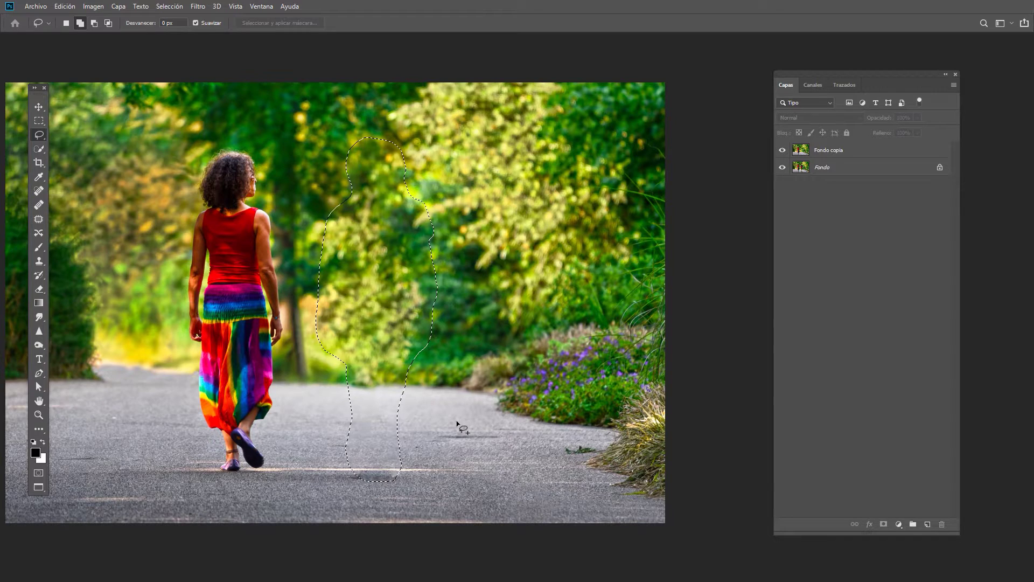
pyautogui.hotkey('ctrl', 'd')
pyautogui.click(39, 415)
pyautogui.moveTo(448, 463); pyautogui.dragTo(389, 455)
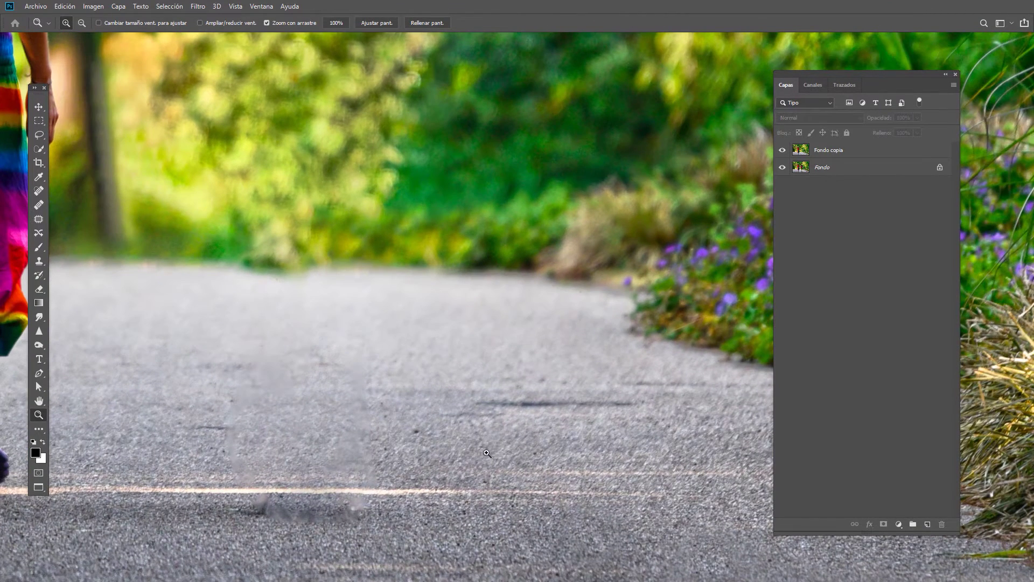
pyautogui.moveTo(483, 453); pyautogui.dragTo(572, 368)
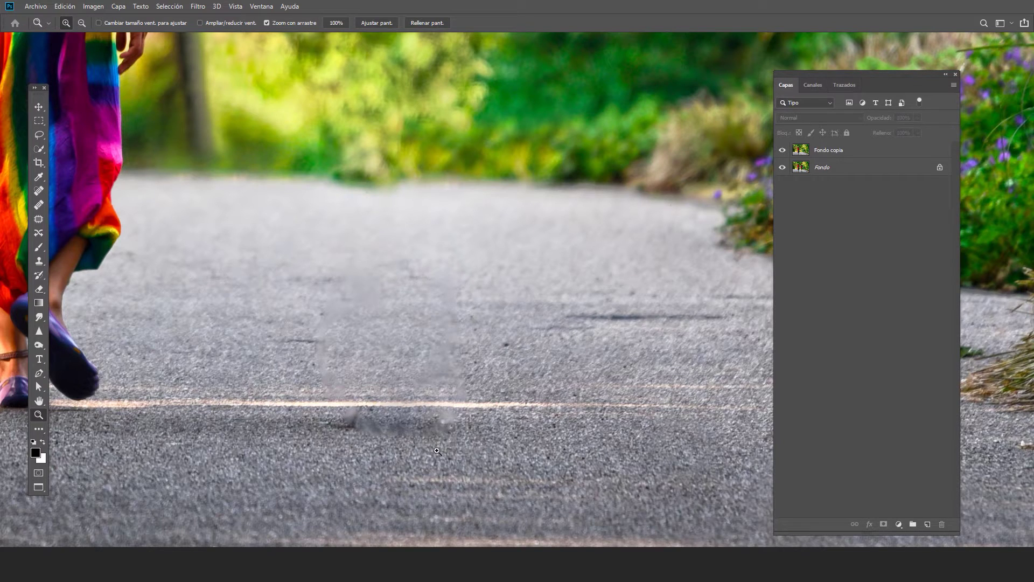
pyautogui.click(39, 219)
# - Patch the blurry smudge across the road line with clean asphalt sampled to its right
pyautogui.moveTo(530, 418); pyautogui.dragTo(527, 358)
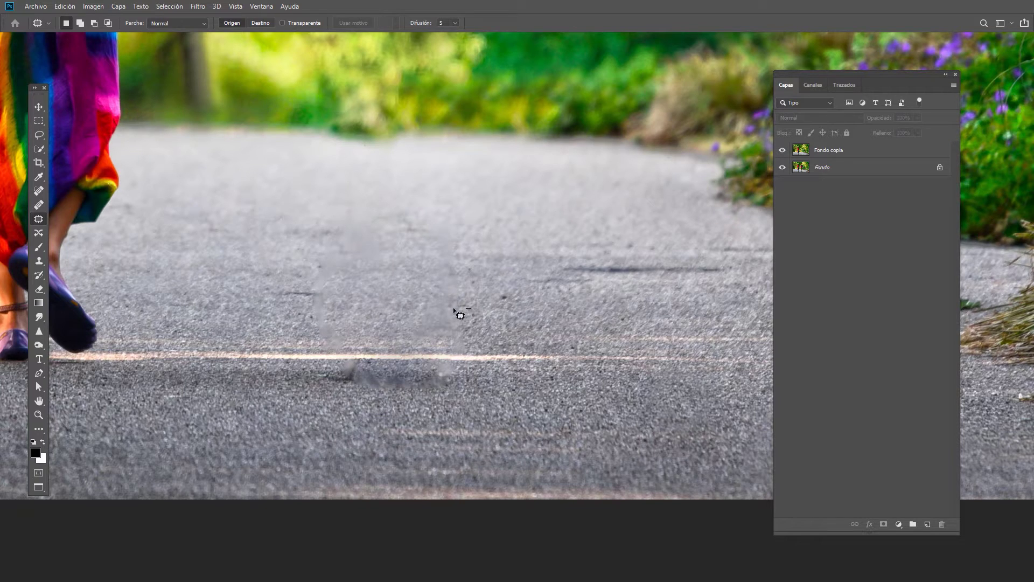
pyautogui.moveTo(456, 311)
pyautogui.mouseDown()
pyautogui.moveTo(312, 380)
pyautogui.moveTo(355, 402)
pyautogui.moveTo(477, 403)
pyautogui.moveTo(493, 326)
pyautogui.moveTo(467, 307)
pyautogui.mouseUp()
pyautogui.click(827, 155)
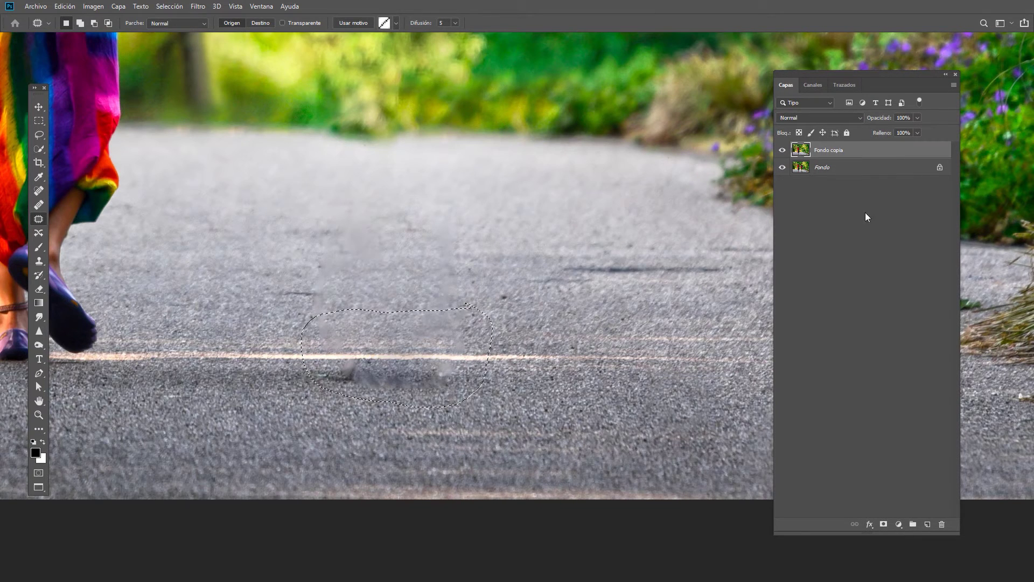
pyautogui.hotkey('ctrl', 'd')
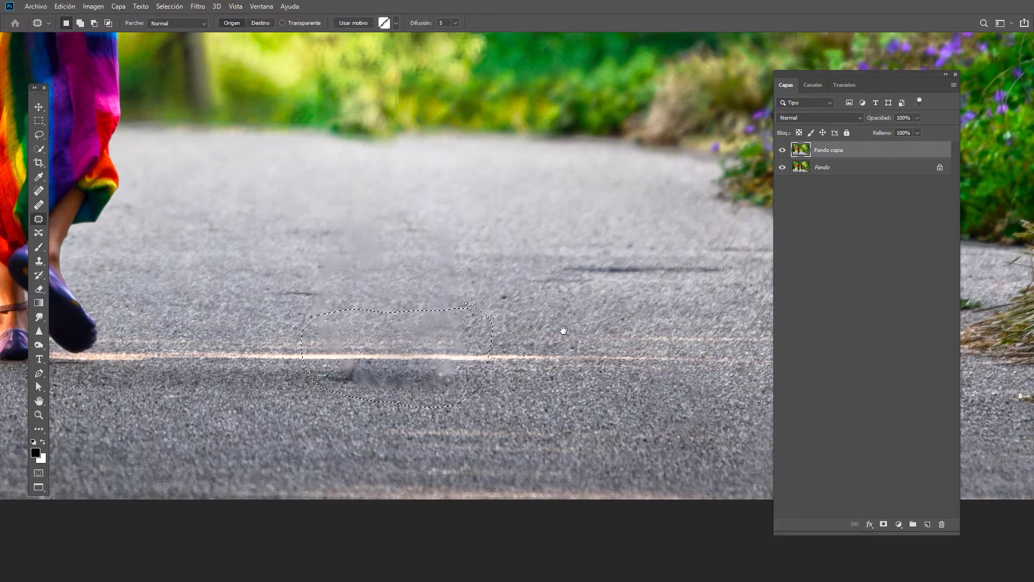
pyautogui.moveTo(564, 329); pyautogui.dragTo(493, 334)
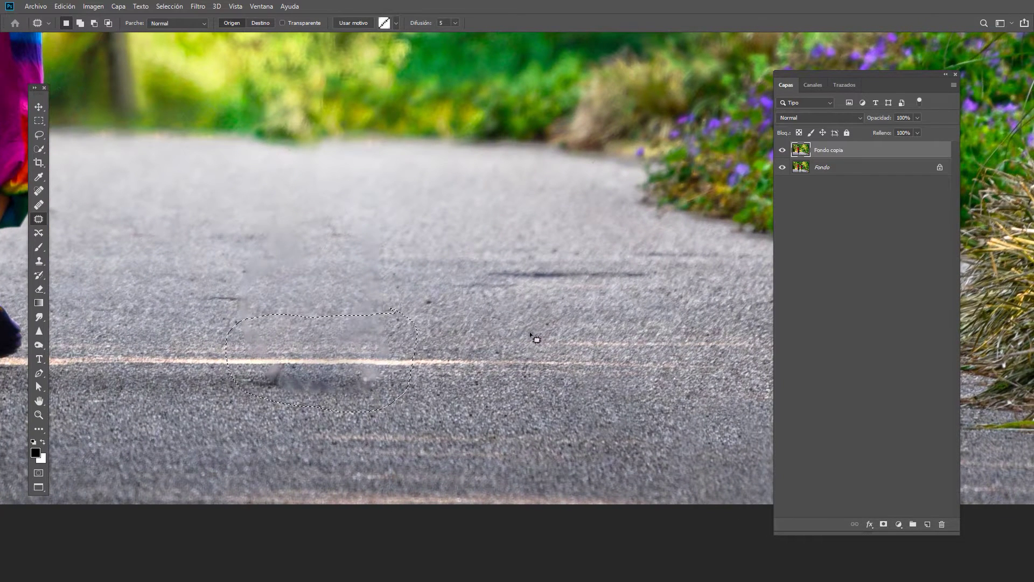
pyautogui.moveTo(392, 309); pyautogui.dragTo(396, 315)
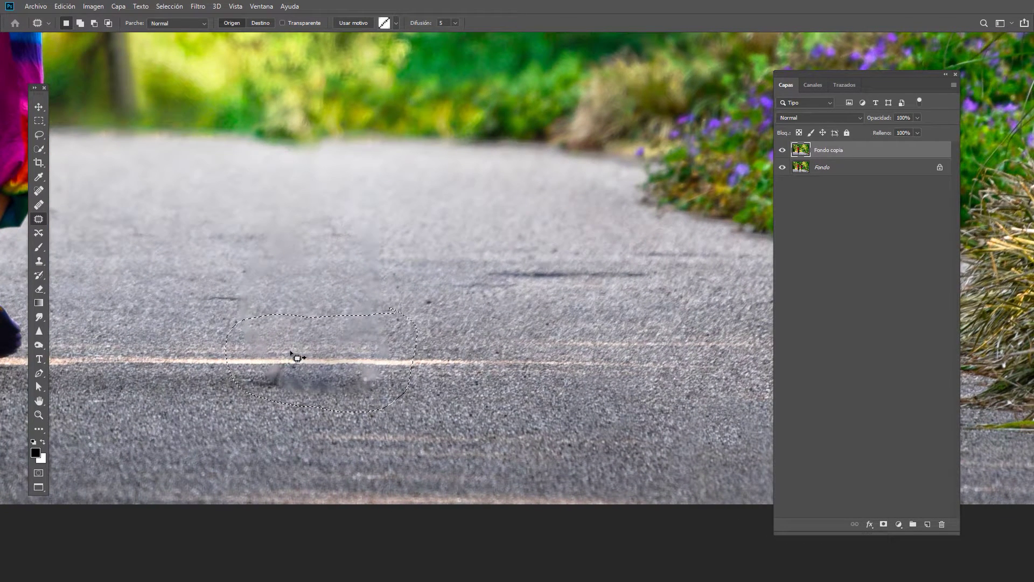
pyautogui.moveTo(293, 358); pyautogui.dragTo(489, 357)
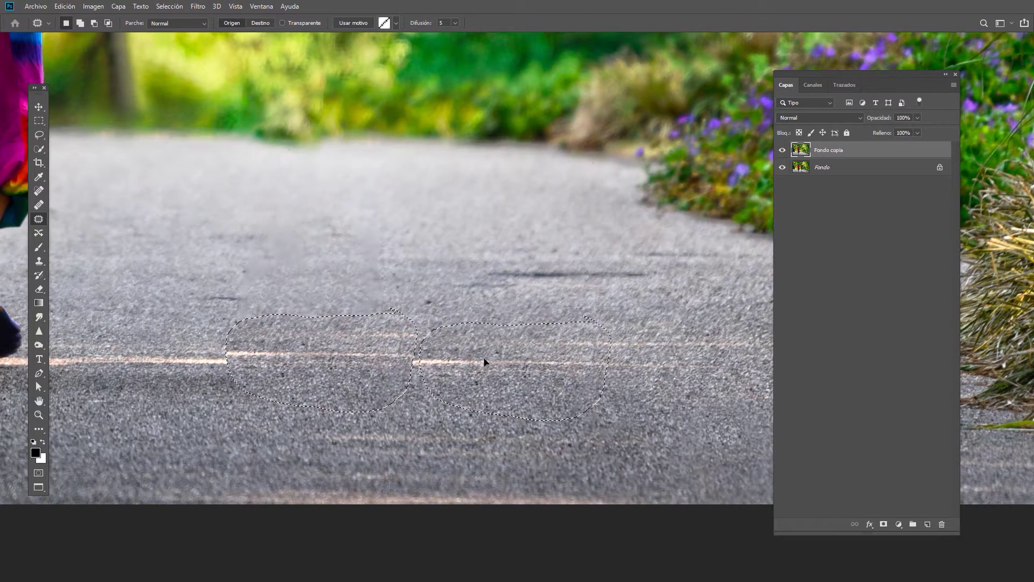
pyautogui.moveTo(487, 357); pyautogui.dragTo(491, 353)
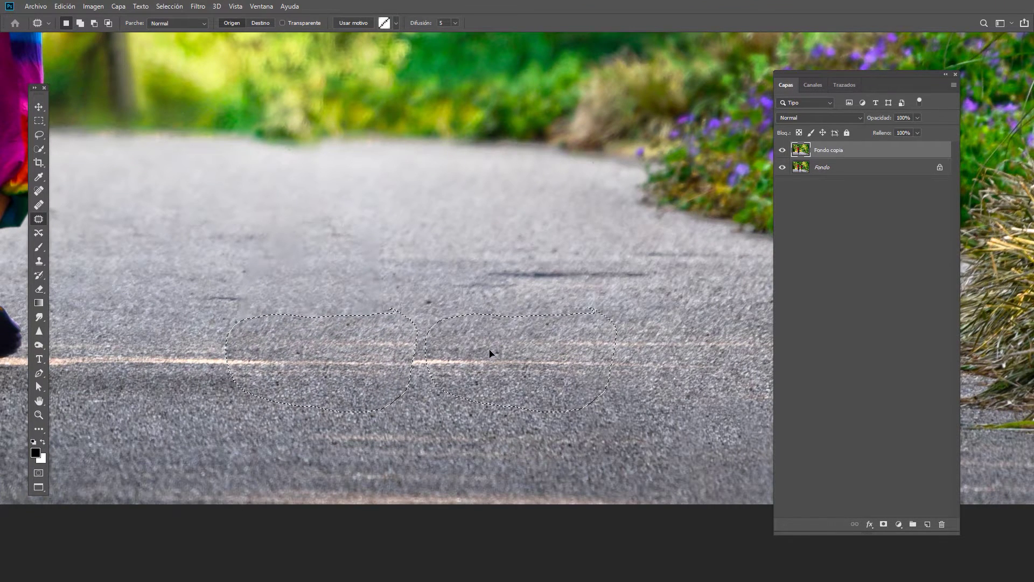
pyautogui.moveTo(491, 354); pyautogui.dragTo(490, 352)
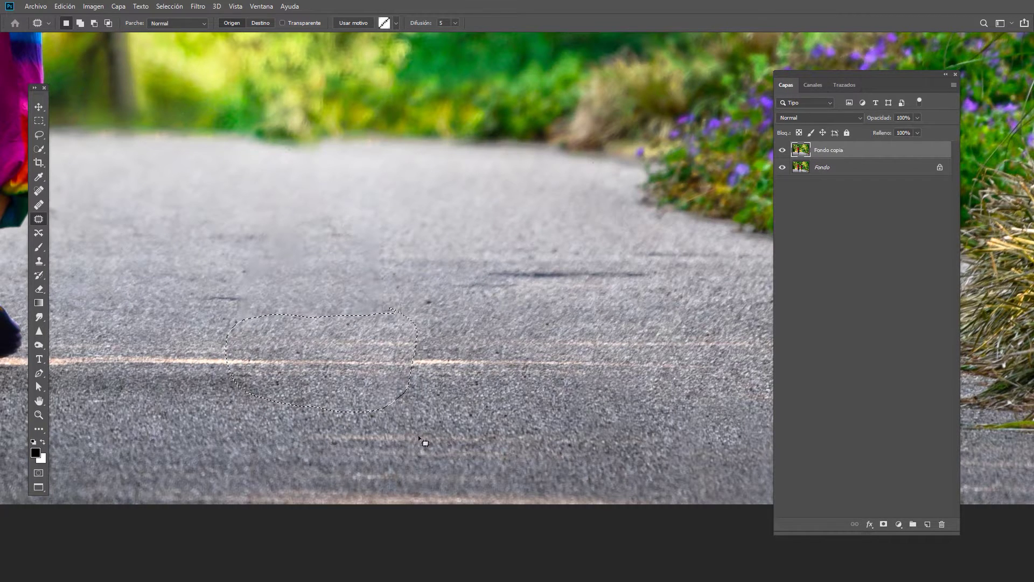
pyautogui.hotkey('ctrl', 'd')
# - Patch the remaining blurry road area and a leftover smudge with road texture from above and right
pyautogui.moveTo(460, 308); pyautogui.dragTo(492, 329)
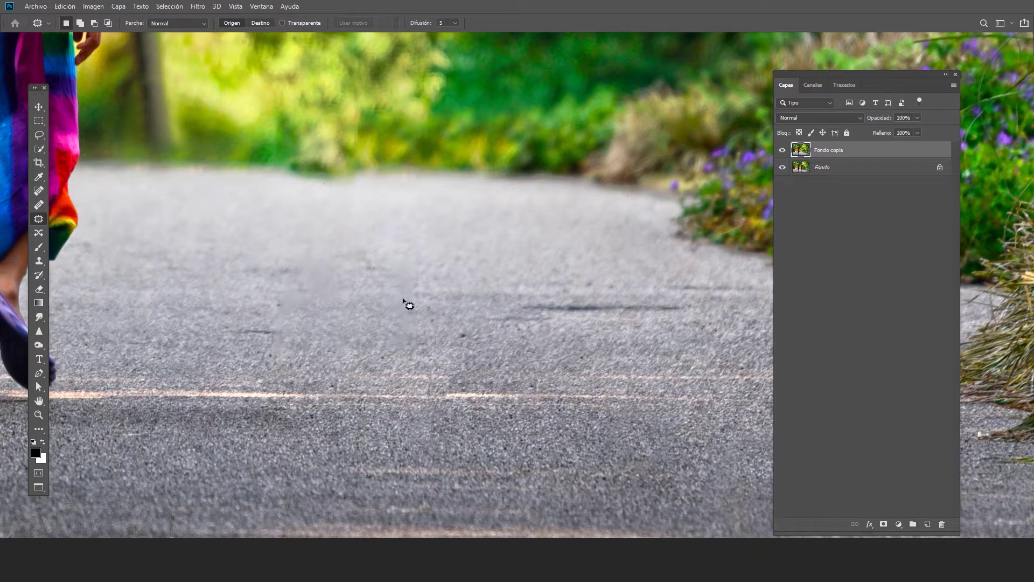
pyautogui.moveTo(403, 300)
pyautogui.mouseDown()
pyautogui.moveTo(237, 354)
pyautogui.moveTo(291, 376)
pyautogui.moveTo(411, 376)
pyautogui.moveTo(485, 351)
pyautogui.moveTo(420, 298)
pyautogui.moveTo(386, 301)
pyautogui.moveTo(642, 326)
pyautogui.moveTo(637, 337)
pyautogui.mouseUp()
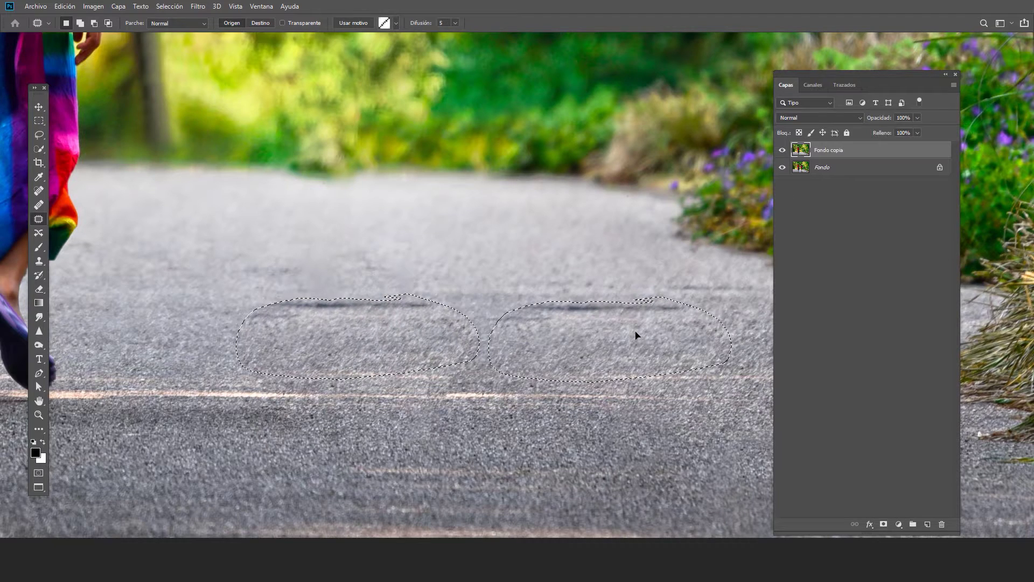
pyautogui.hotkey('ctrl', 'd')
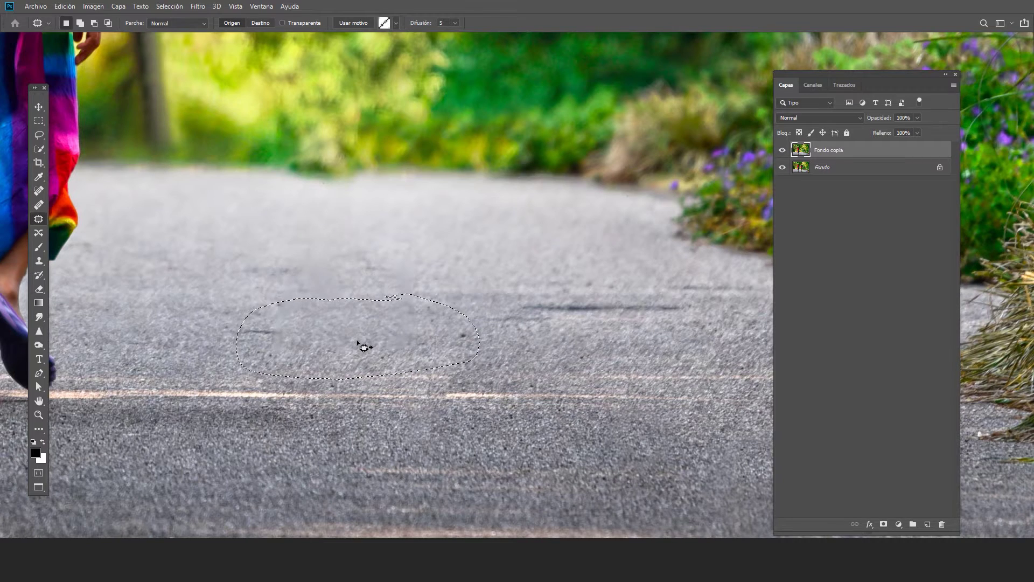
pyautogui.moveTo(348, 327); pyautogui.dragTo(368, 239)
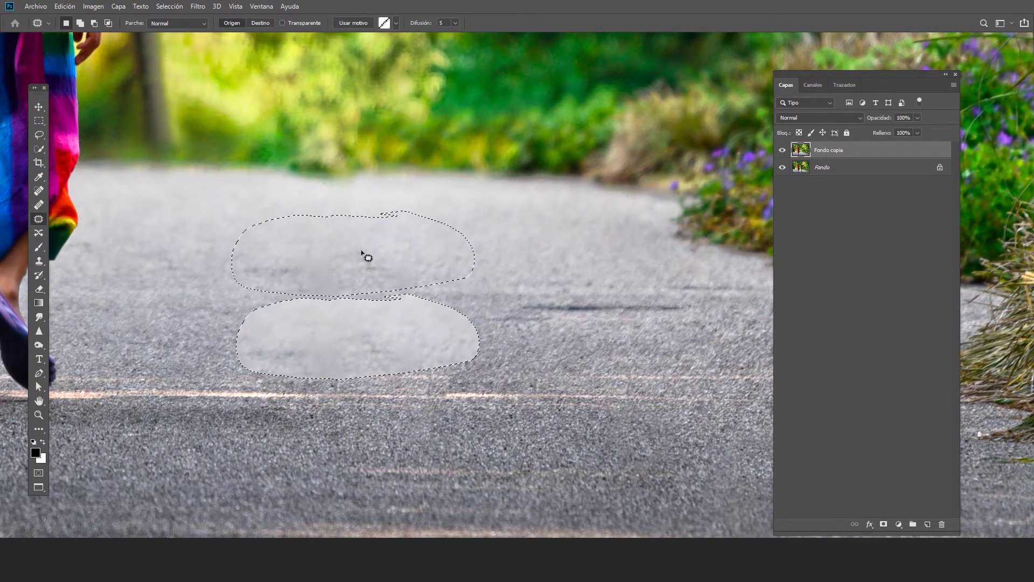
pyautogui.moveTo(368, 239); pyautogui.dragTo(365, 257)
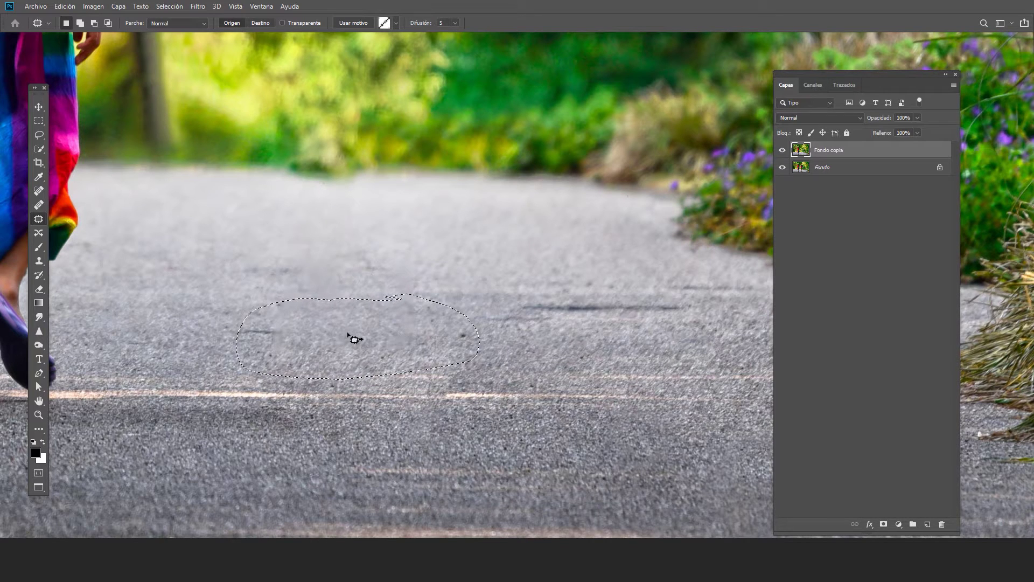
pyautogui.moveTo(335, 340); pyautogui.dragTo(577, 341)
pyautogui.hotkey('ctrl', 'd')
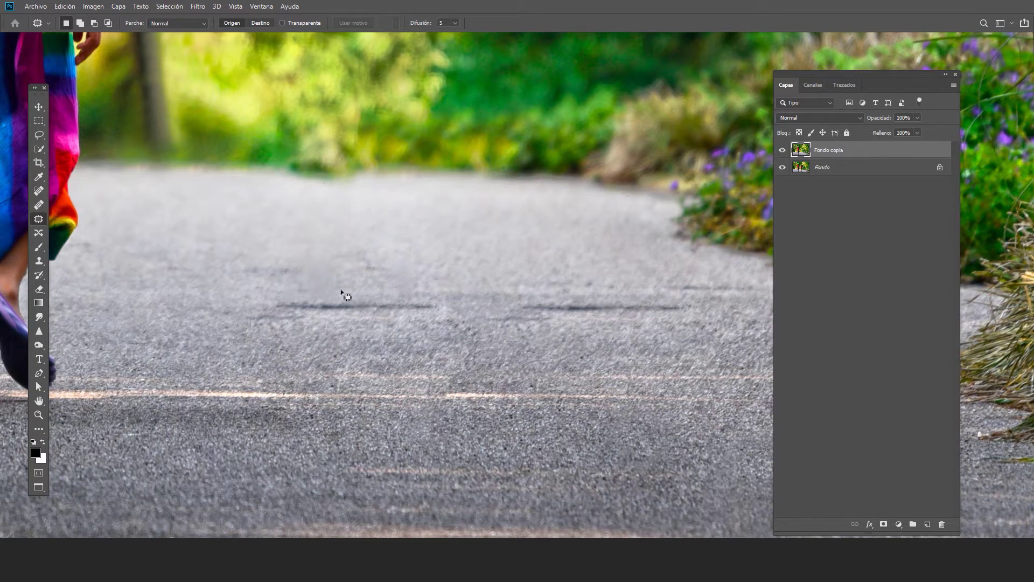
pyautogui.moveTo(331, 263)
pyautogui.mouseDown()
pyautogui.moveTo(402, 298)
pyautogui.moveTo(328, 265)
pyautogui.mouseUp()
pyautogui.moveTo(399, 289); pyautogui.dragTo(555, 293)
pyautogui.hotkey('ctrl', 'd')
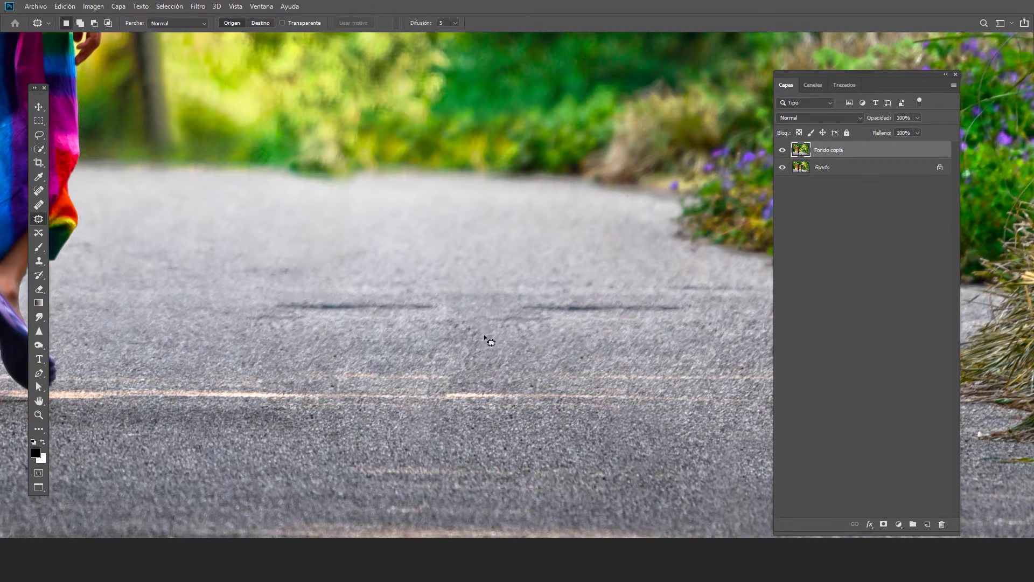
# - Spot-heal five dark specks on the road, then zoom out to see more of the photo
pyautogui.scroll(1, 464, 363)
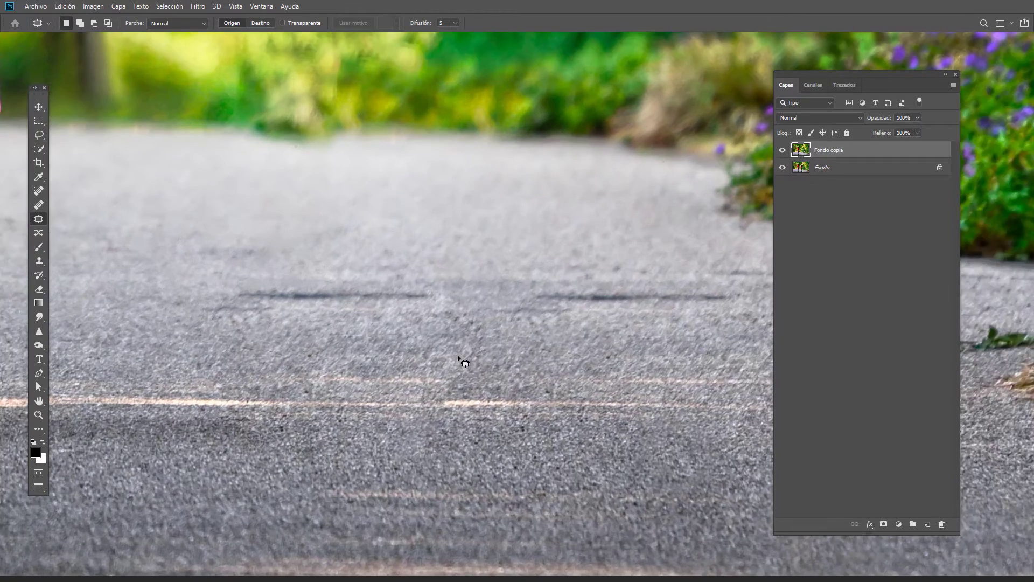
pyautogui.scroll(1, 465, 362)
pyautogui.scroll(1, 465, 363)
pyautogui.scroll(1, 464, 363)
pyautogui.scroll(-1, 464, 363)
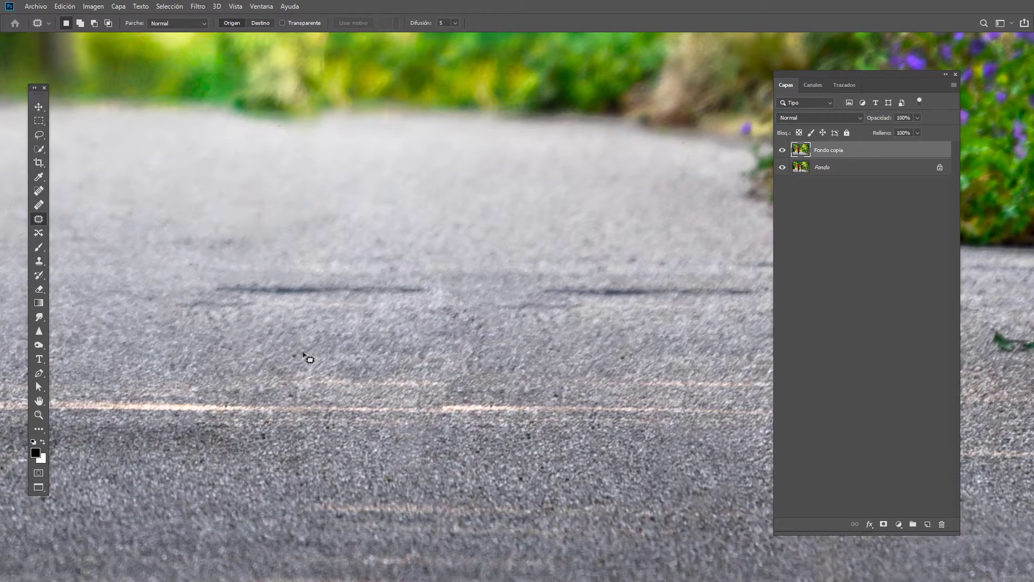
pyautogui.click(34, 190)
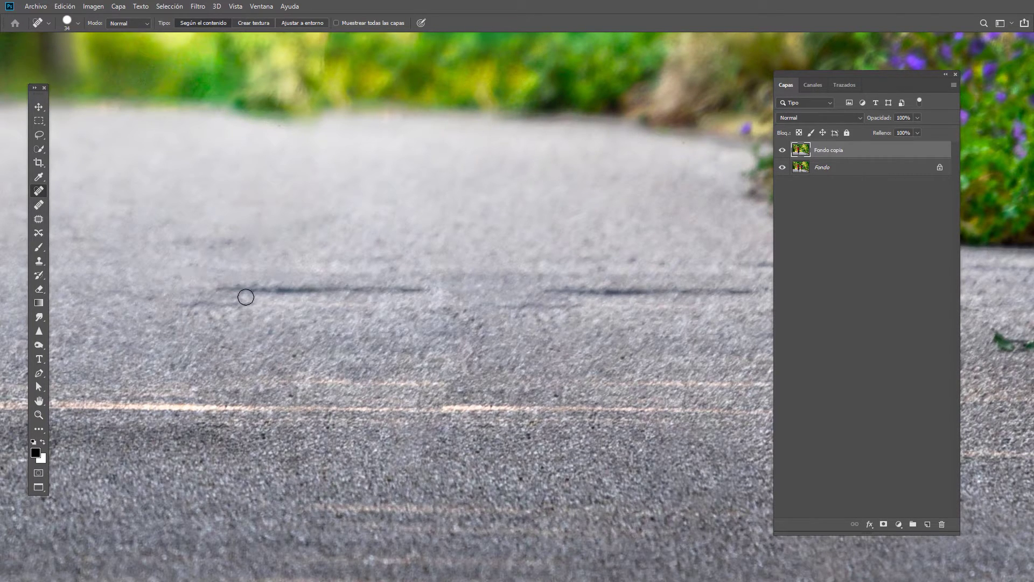
pyautogui.click(291, 356)
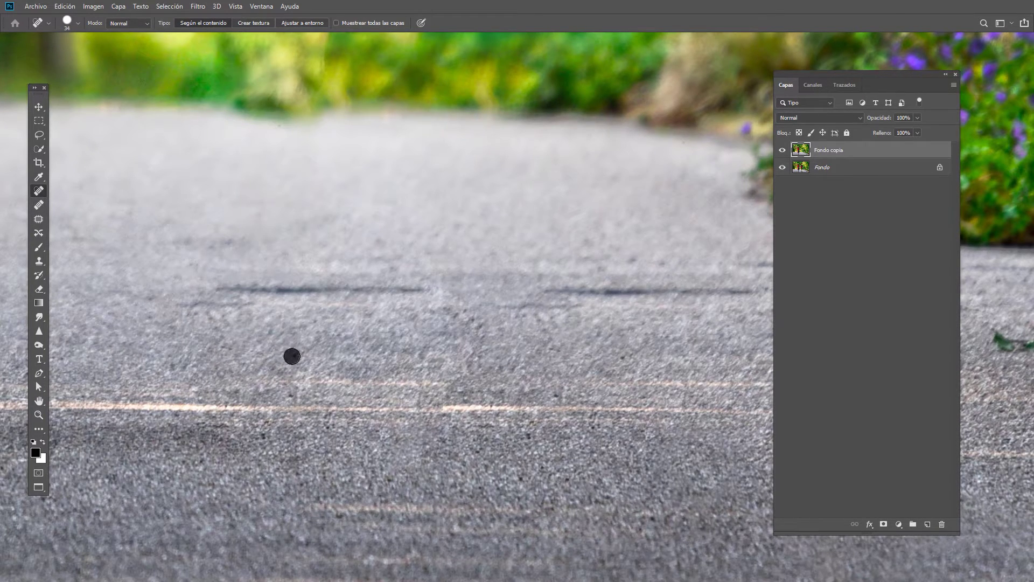
pyautogui.click(291, 395)
pyautogui.click(464, 309)
pyautogui.click(476, 320)
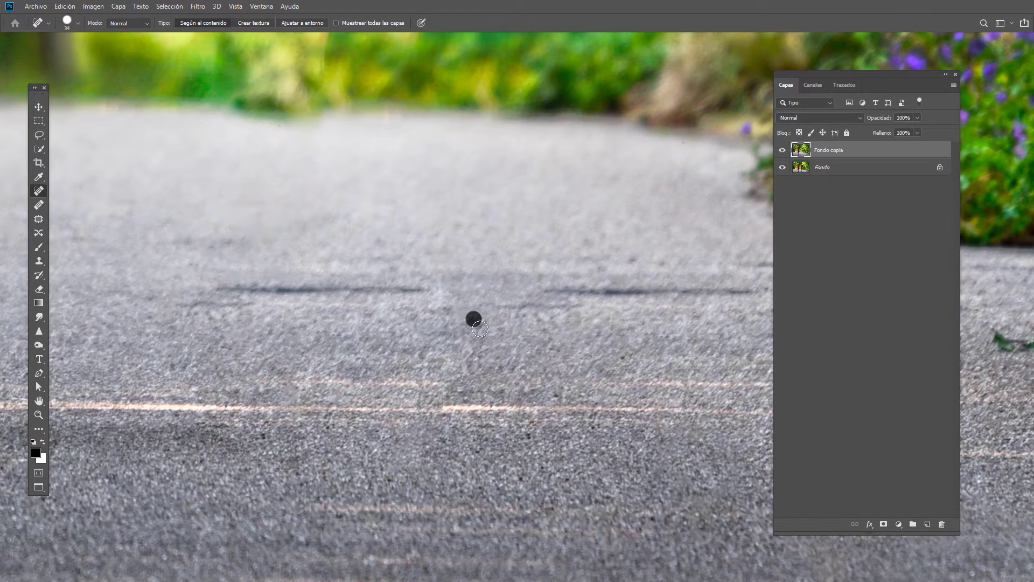
pyautogui.click(479, 329)
pyautogui.hotkey('ctrl', '-')
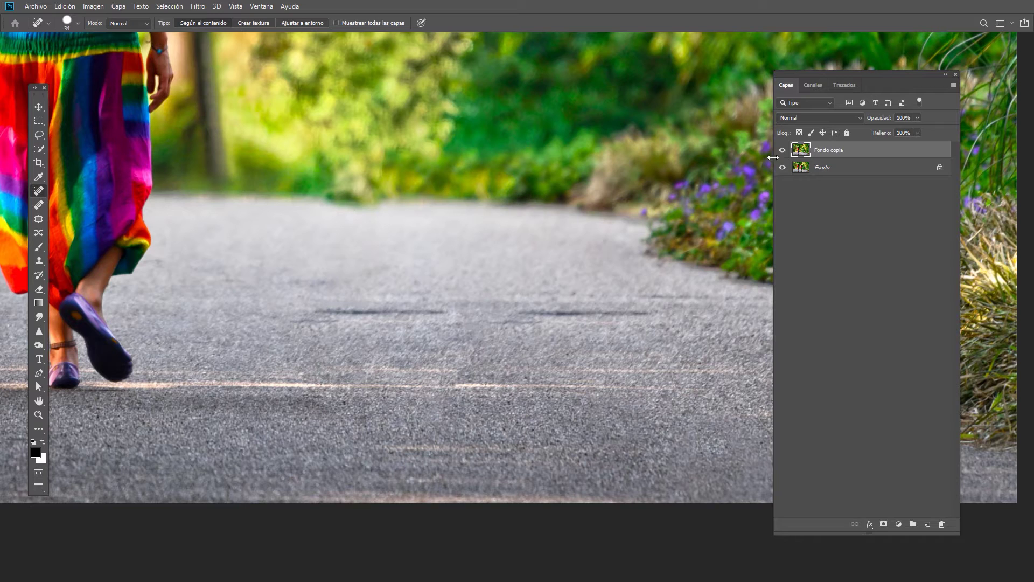
# - Patch the dark streak left of centre on the road, comparing against the original layer
pyautogui.click(782, 152)
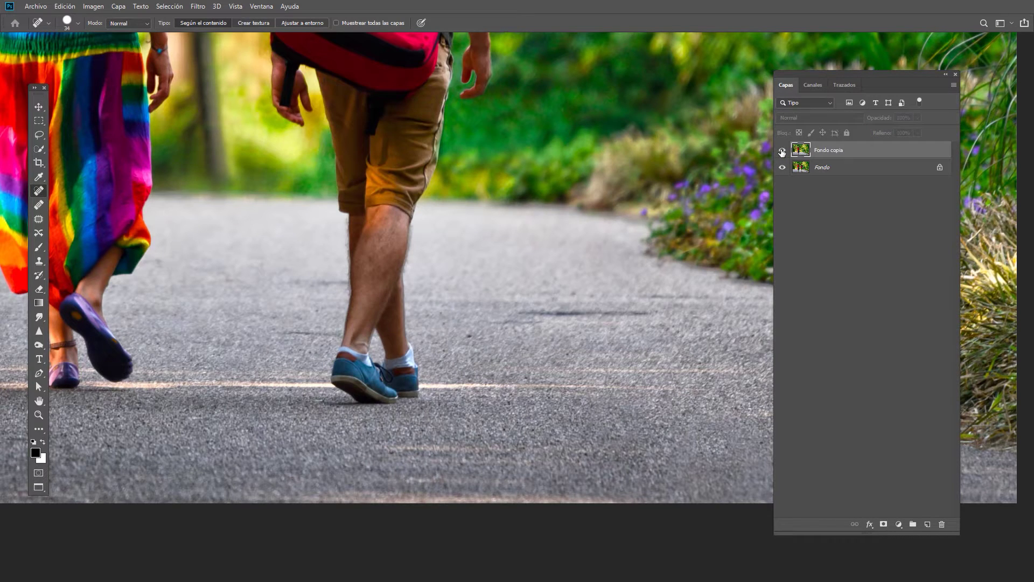
pyautogui.click(782, 152)
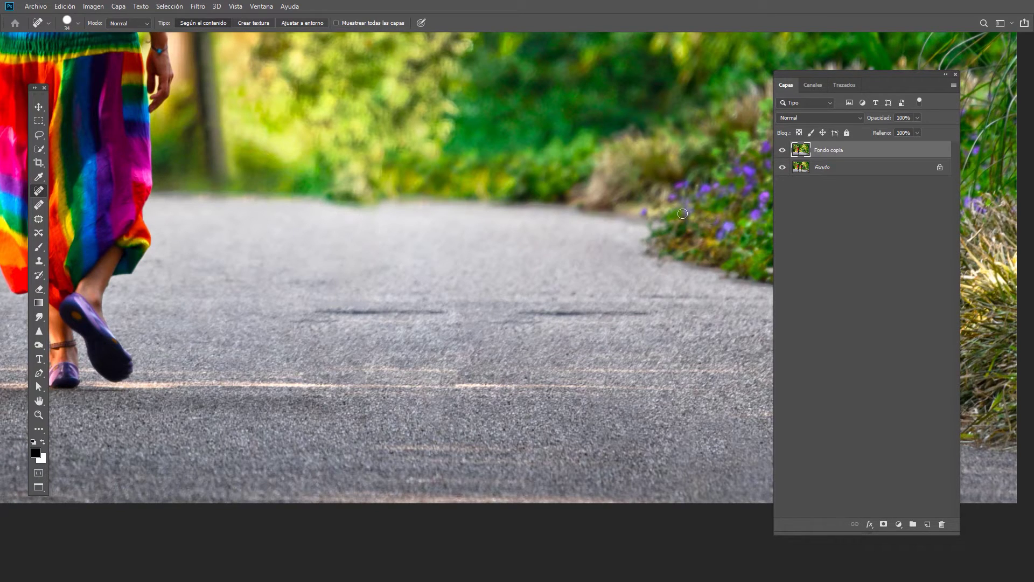
pyautogui.click(38, 219)
pyautogui.moveTo(338, 302)
pyautogui.mouseDown()
pyautogui.moveTo(292, 310)
pyautogui.moveTo(355, 326)
pyautogui.moveTo(455, 312)
pyautogui.moveTo(342, 302)
pyautogui.moveTo(230, 316)
pyautogui.mouseUp()
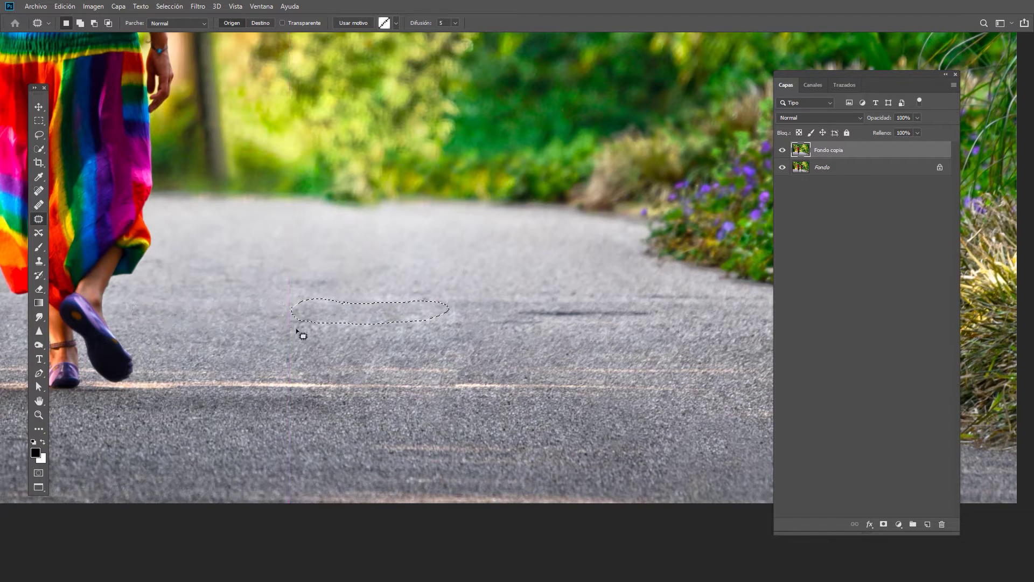
pyautogui.hotkey('ctrl', 'd')
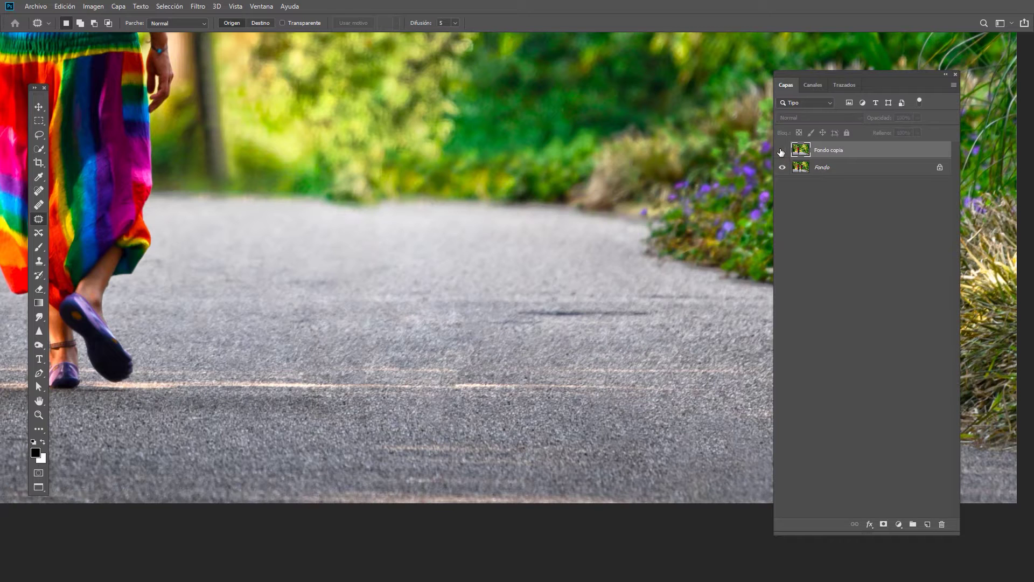
pyautogui.click(782, 150)
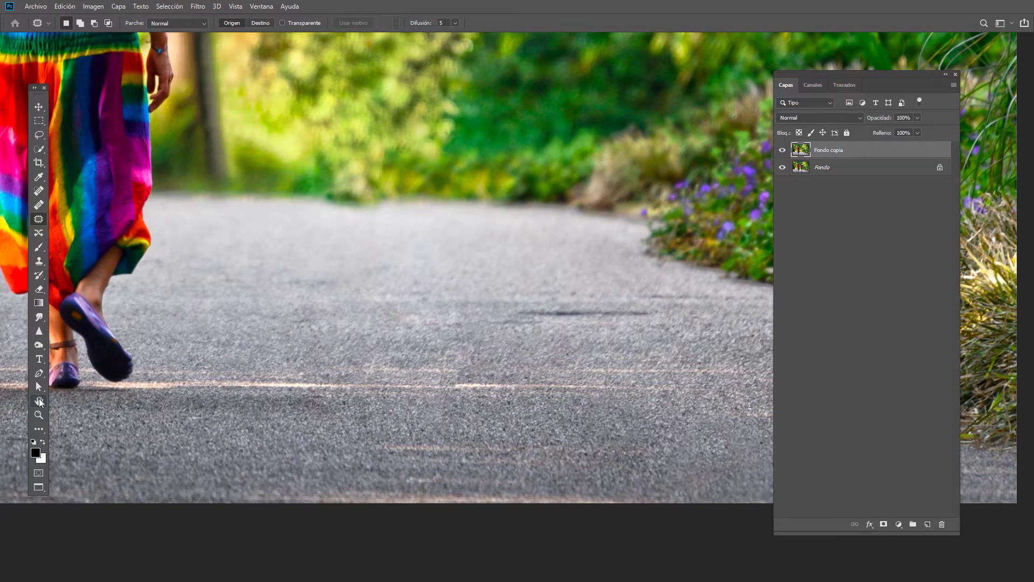
# - Fit the whole photo on screen, then zoom into a wider stretch of the retouched road
pyautogui.doubleClick(39, 401)
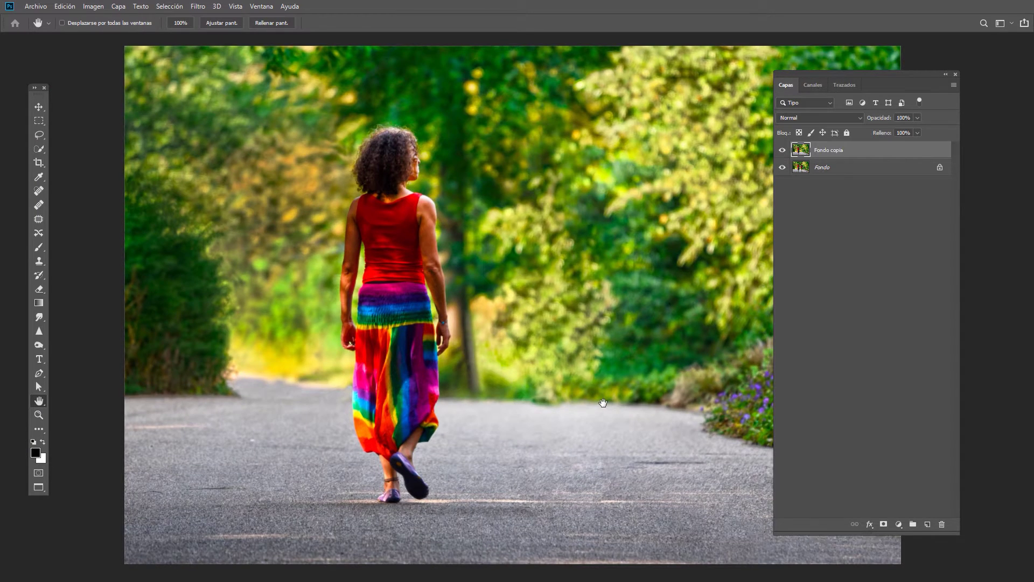
pyautogui.moveTo(605, 399); pyautogui.dragTo(554, 400)
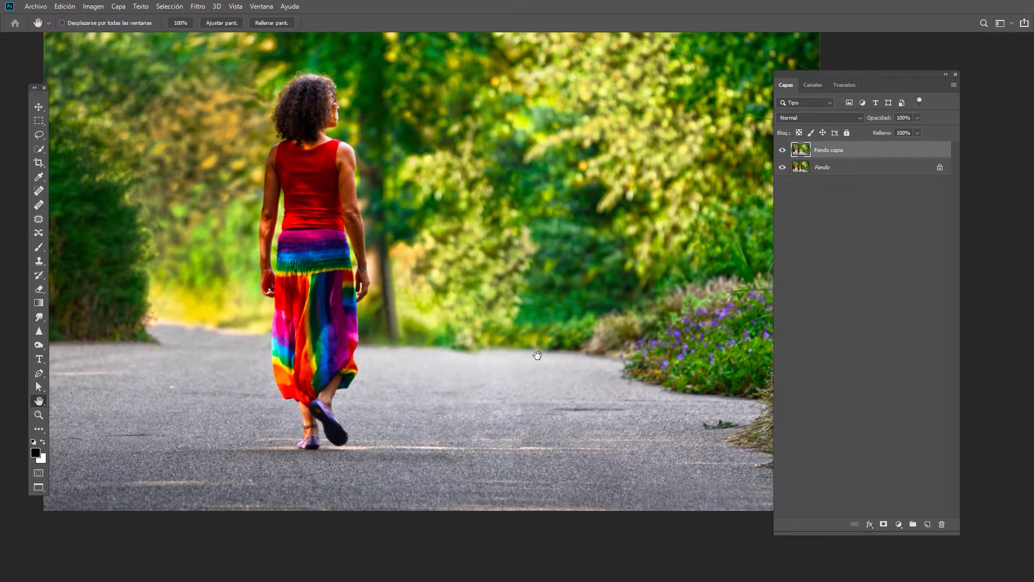
pyautogui.moveTo(537, 355); pyautogui.dragTo(536, 368)
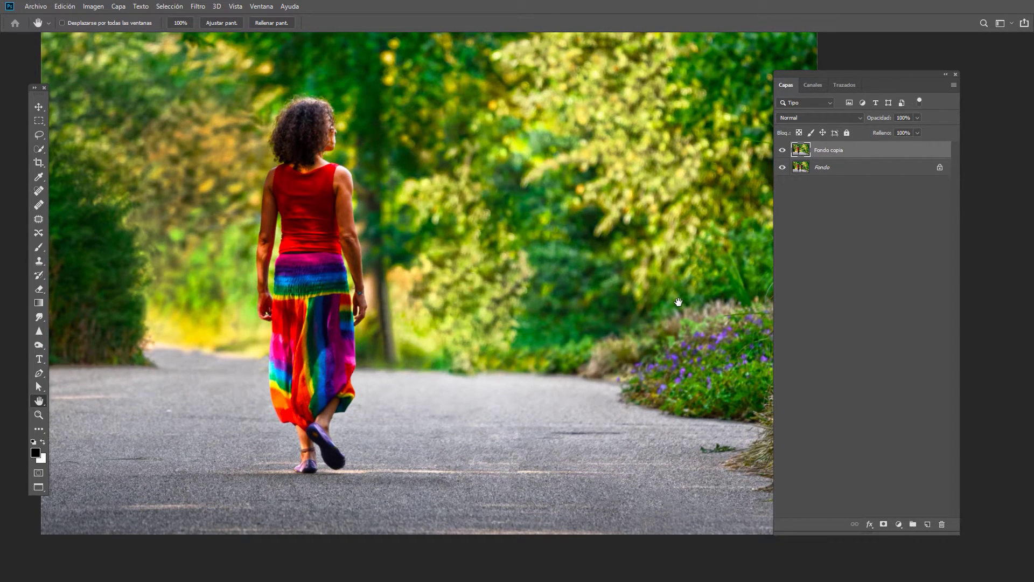
pyautogui.scroll(2, 678, 302)
pyautogui.moveTo(519, 467)
pyautogui.mouseDown()
pyautogui.moveTo(520, 448)
pyautogui.moveTo(574, 413)
pyautogui.moveTo(527, 393)
pyautogui.moveTo(453, 388)
pyautogui.mouseUp()
pyautogui.scroll(3, 526, 446)
pyautogui.scroll(2, 530, 448)
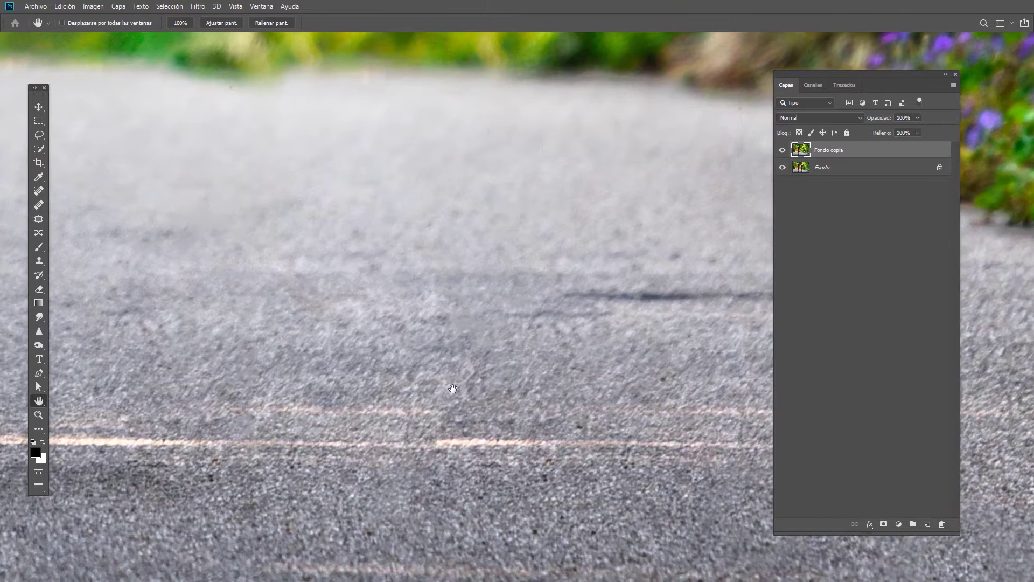
pyautogui.click(37, 211)
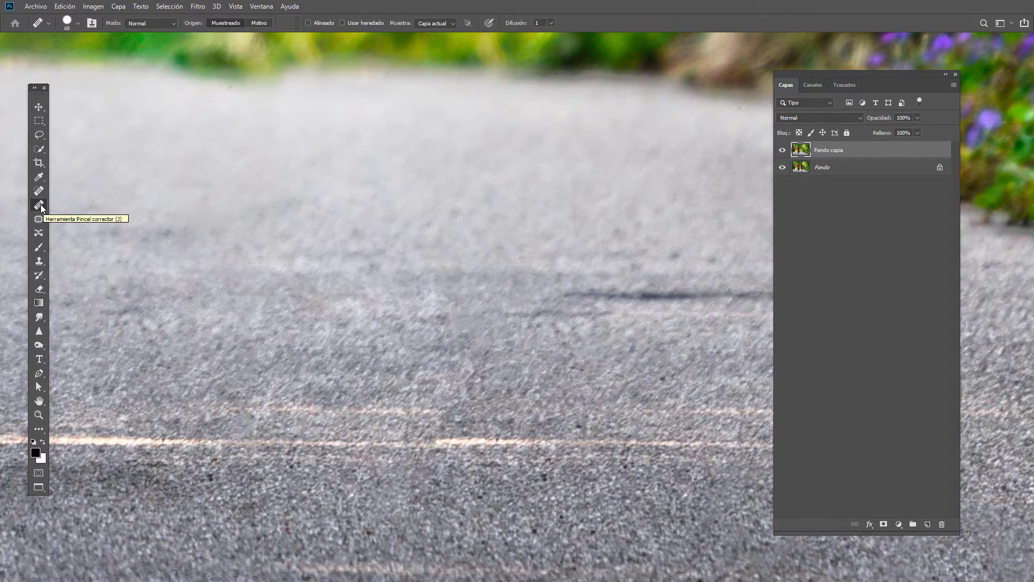
# - Sample clean asphalt with the Healing Brush and heal the pale patches across the road
pyautogui.keyDown('alt'); pyautogui.click(544, 392); pyautogui.keyUp('alt')
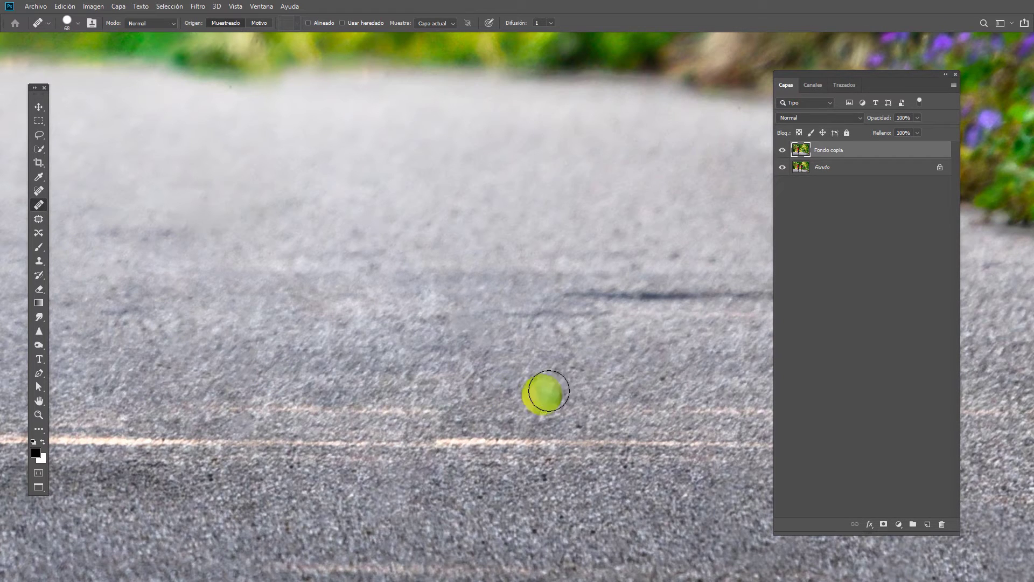
pyautogui.moveTo(579, 384); pyautogui.dragTo(372, 380)
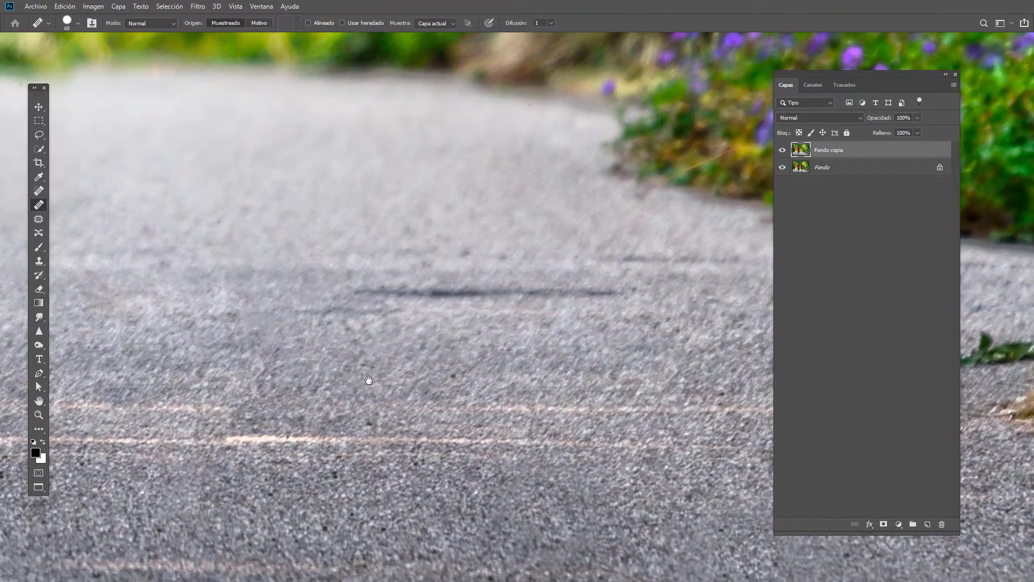
pyautogui.click(439, 368)
pyautogui.click(489, 360)
pyautogui.click(538, 363)
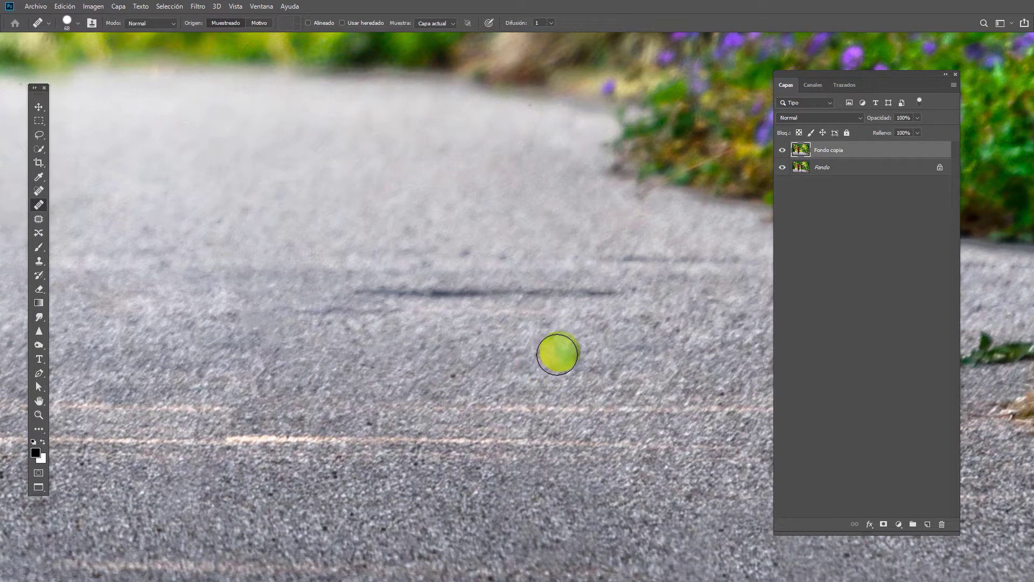
pyautogui.click(366, 352)
pyautogui.click(322, 341)
# - Zoom in and heal the remaining faint marks along the asphalt
pyautogui.scroll(1, 322, 341)
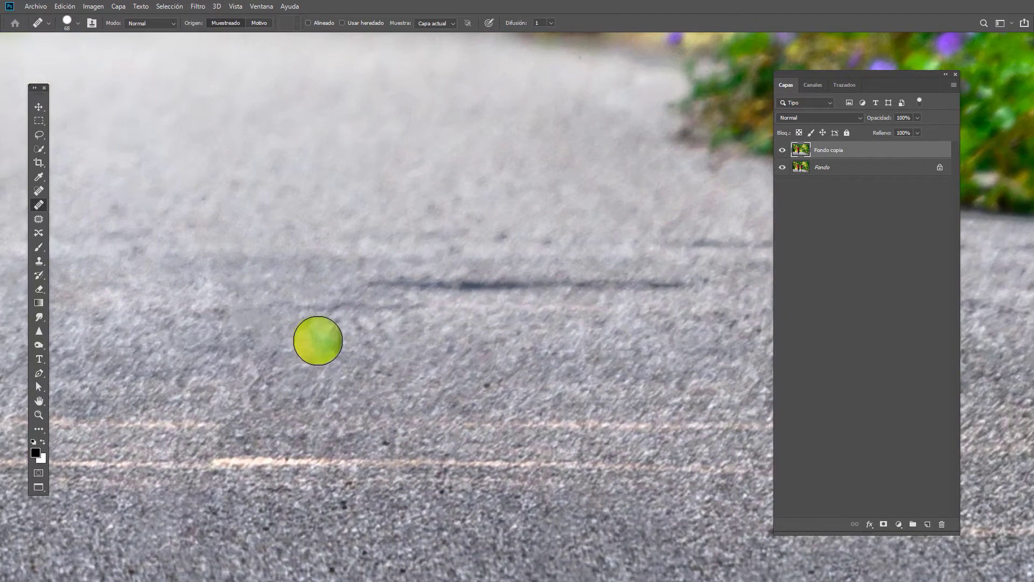
pyautogui.click(322, 397)
pyautogui.click(280, 349)
pyautogui.click(245, 333)
pyautogui.click(362, 355)
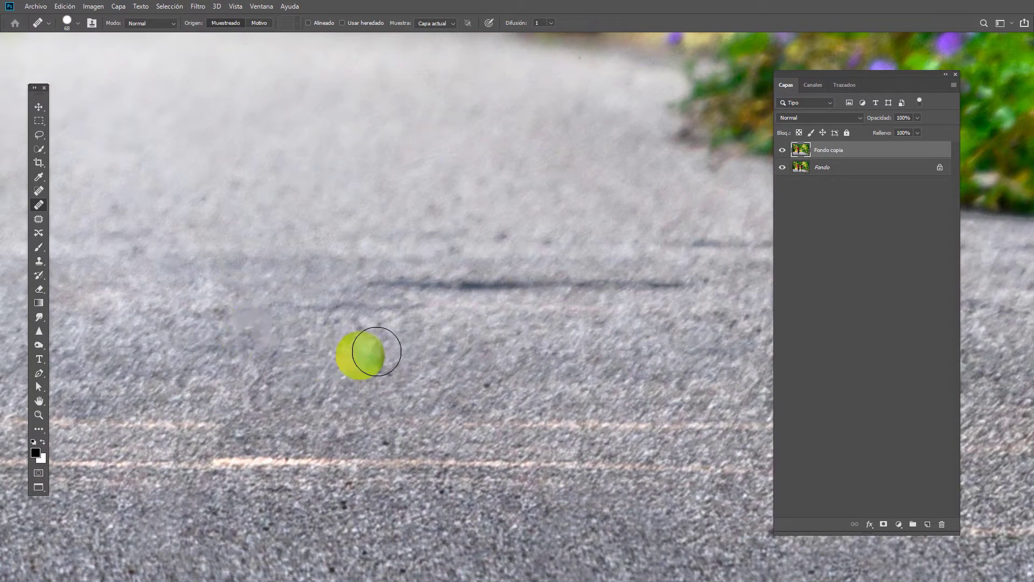
pyautogui.click(413, 345)
pyautogui.click(407, 342)
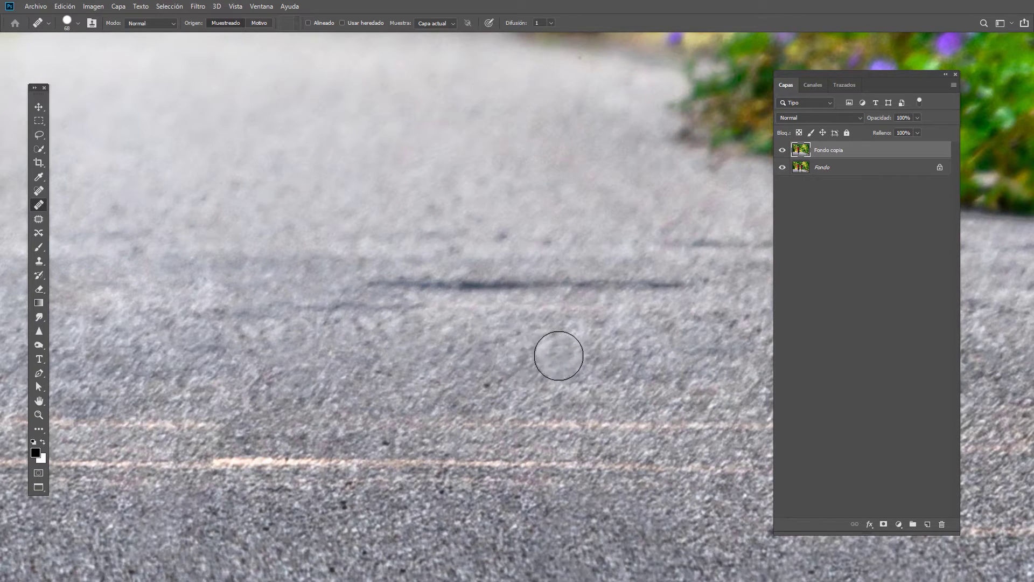
# - Resample asphalt beside the woman and heal the faint pale streak near the road line
pyautogui.scroll(-2, 450, 303)
pyautogui.scroll(-2, 453, 303)
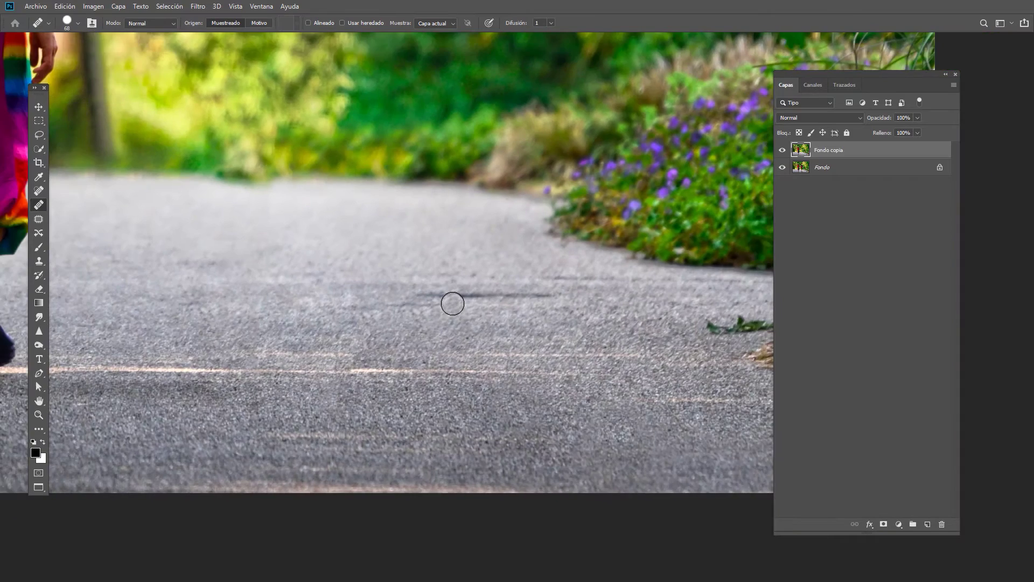
pyautogui.scroll(-1, 452, 303)
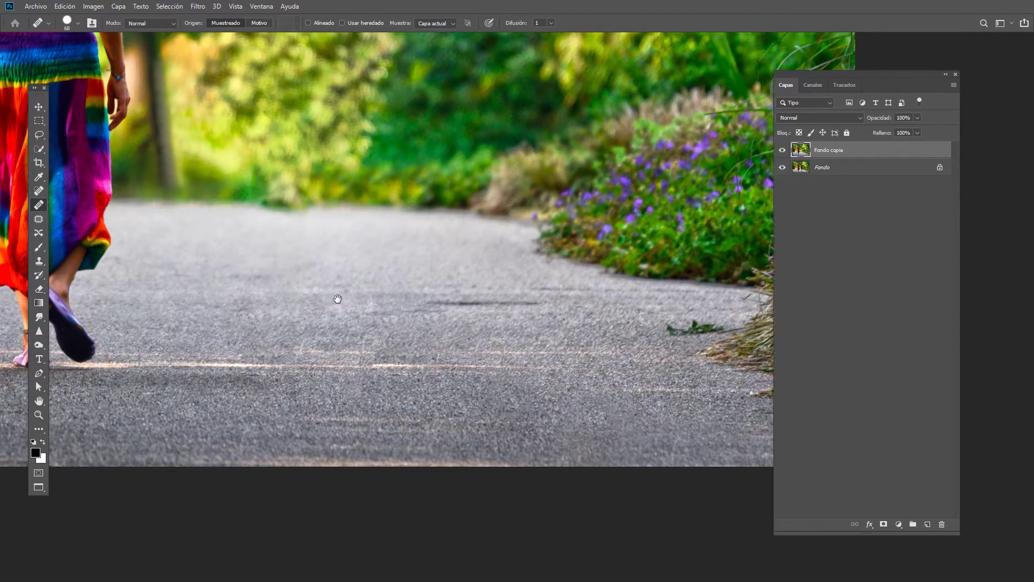
pyautogui.moveTo(339, 296); pyautogui.dragTo(412, 324)
pyautogui.scroll(2, 484, 393)
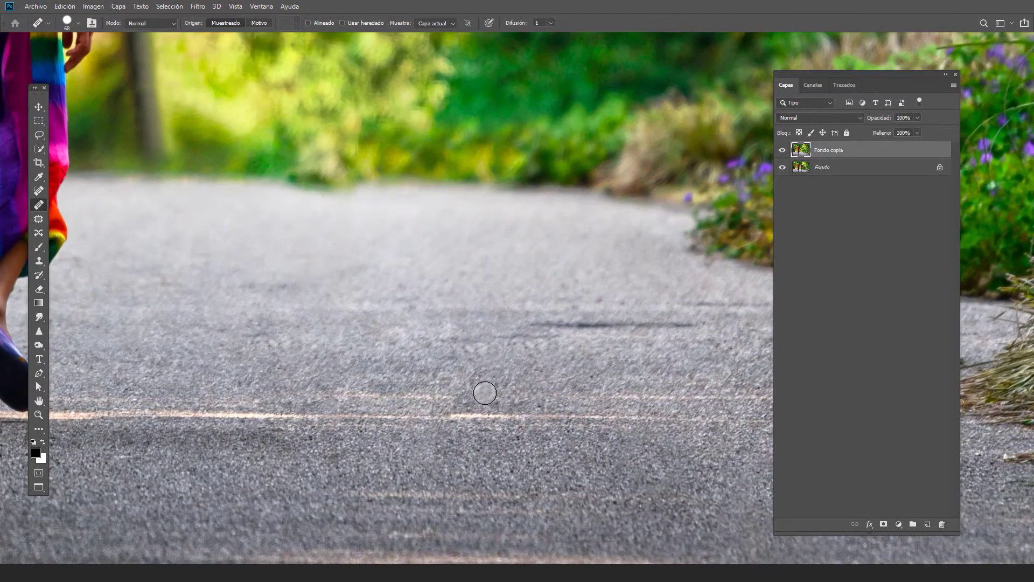
pyautogui.scroll(1, 485, 392)
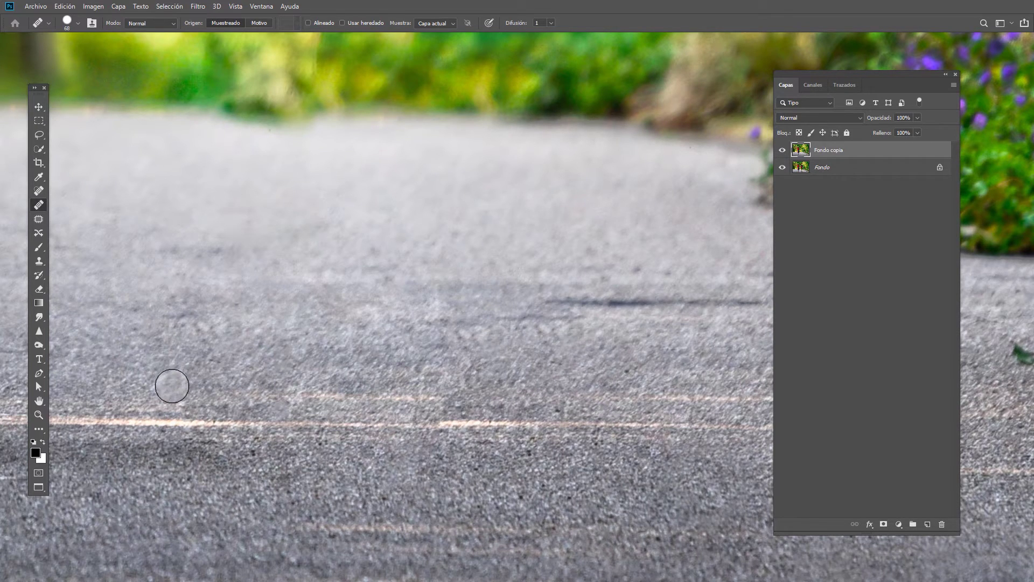
pyautogui.keyDown('alt'); pyautogui.click(178, 380); pyautogui.keyUp('alt')
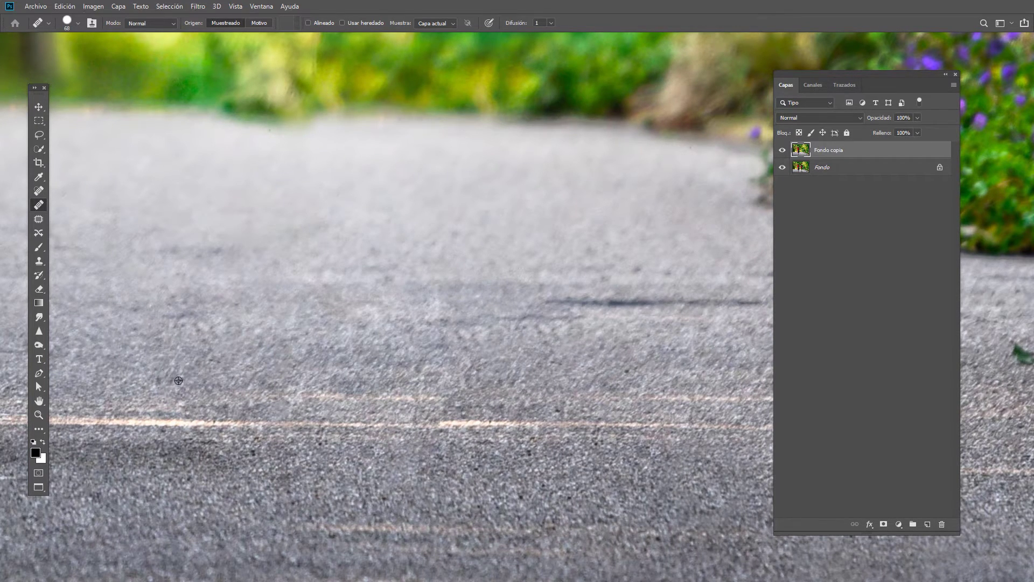
pyautogui.moveTo(285, 389); pyautogui.dragTo(418, 396)
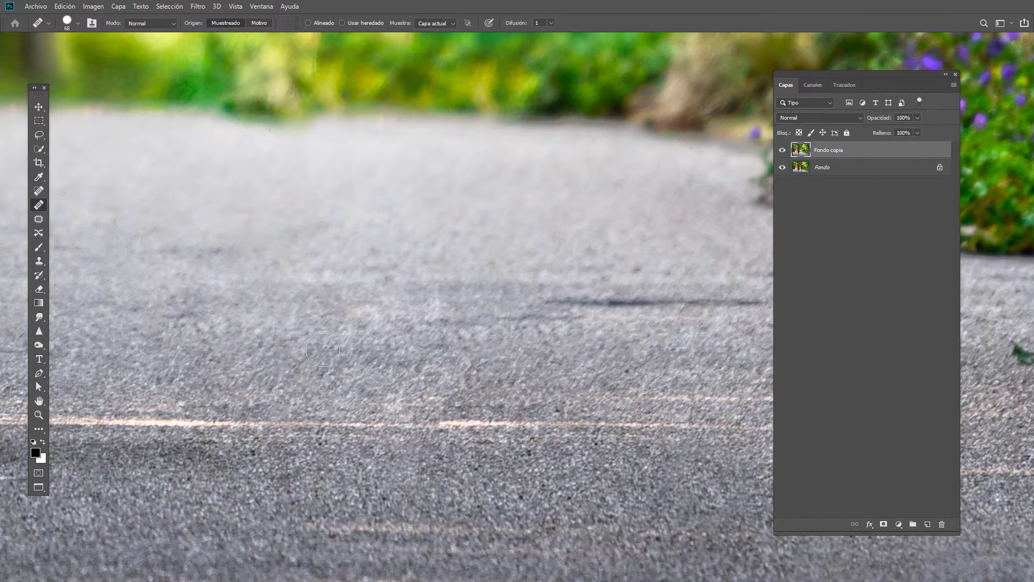
pyautogui.keyDown('alt'); pyautogui.click(507, 384); pyautogui.keyUp('alt')
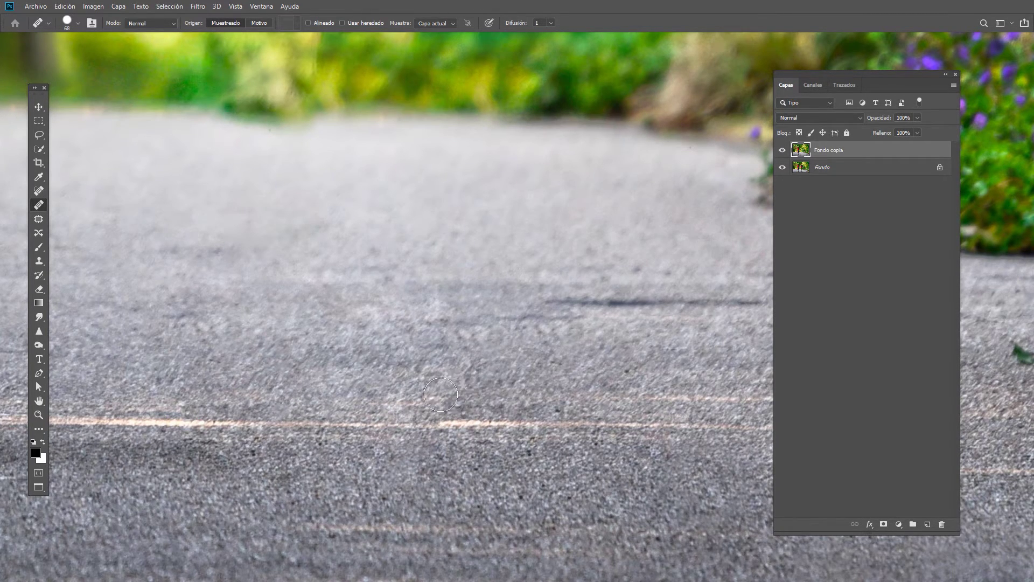
pyautogui.moveTo(440, 394); pyautogui.dragTo(398, 403)
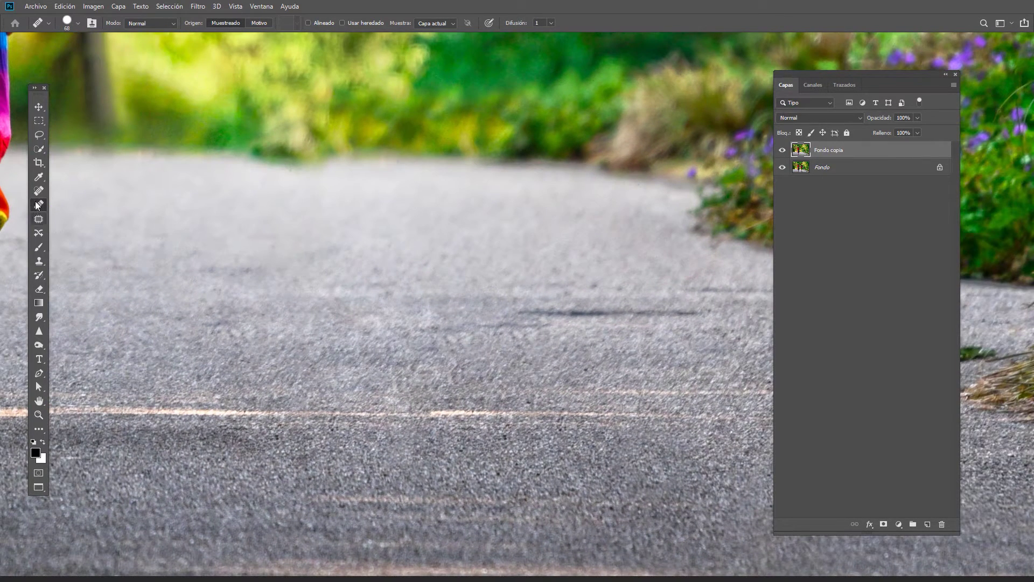
pyautogui.click(39, 191)
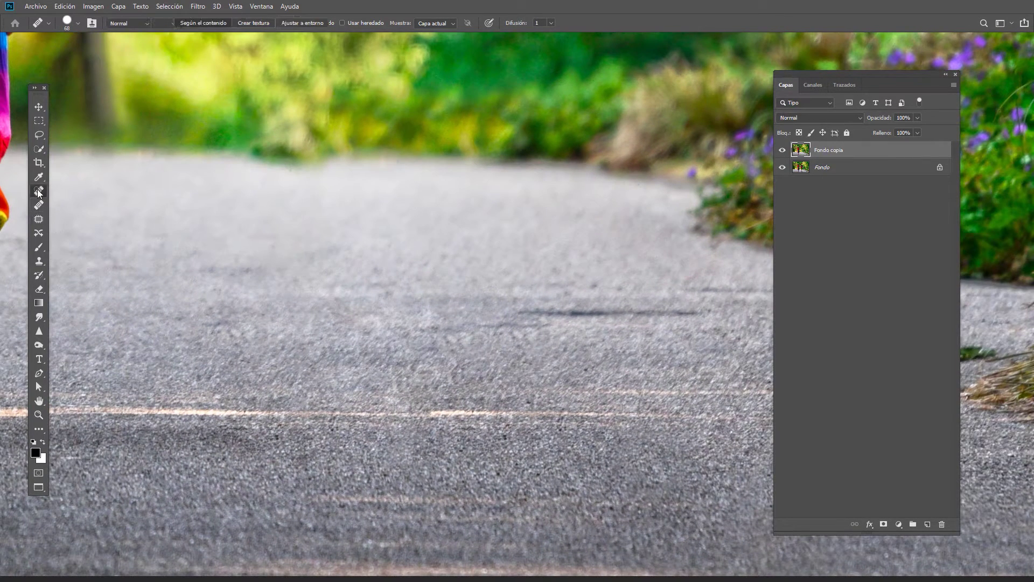
# - Spot-heal three small marks on the road surface
pyautogui.moveTo(425, 306); pyautogui.dragTo(426, 317)
pyautogui.click(418, 309)
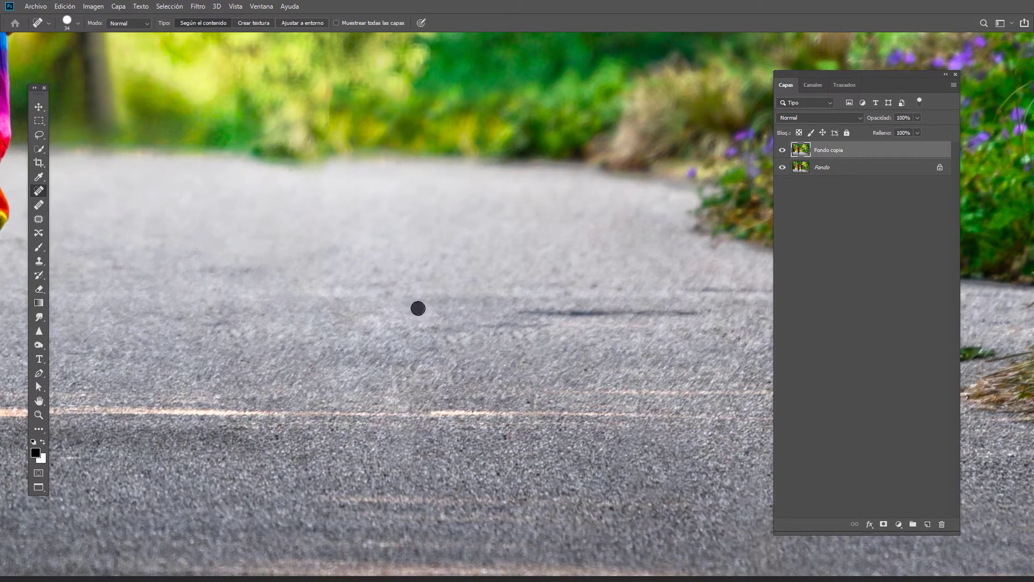
pyautogui.click(430, 314)
pyautogui.scroll(1, 386, 333)
pyautogui.scroll(1, 383, 326)
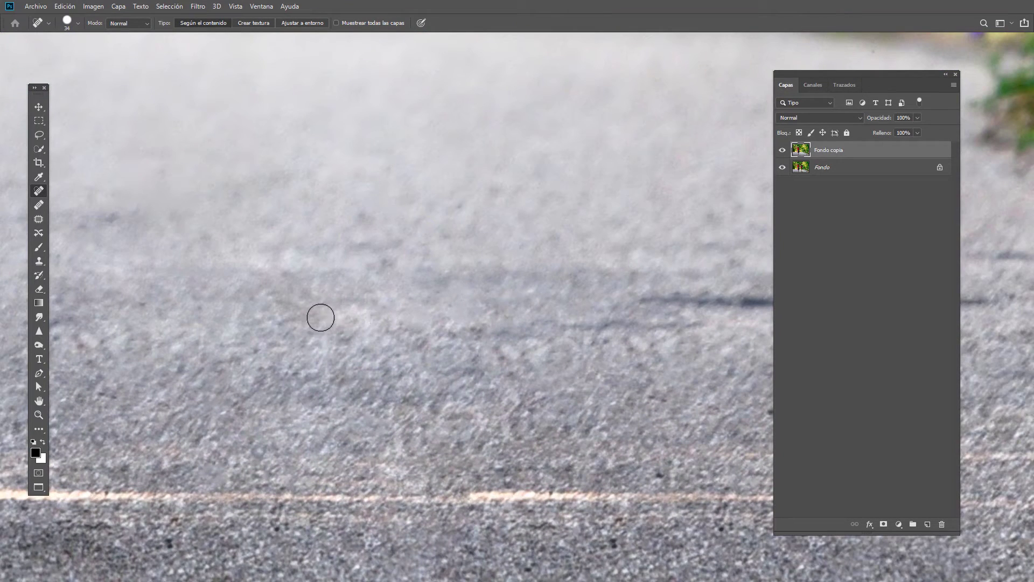
# - Heal the remaining dark blemishes on the asphalt with the Healing Brush
pyautogui.click(38, 205)
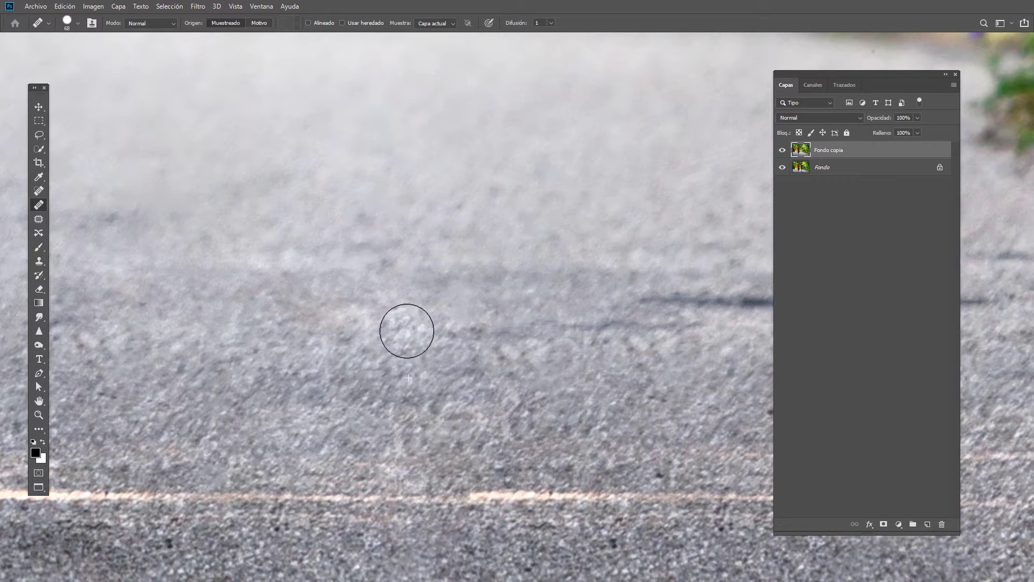
pyautogui.moveTo(410, 379)
pyautogui.mouseDown()
pyautogui.moveTo(469, 327)
pyautogui.moveTo(475, 397)
pyautogui.mouseUp()
pyautogui.scroll(-1, 326, 371)
pyautogui.scroll(-1, 331, 375)
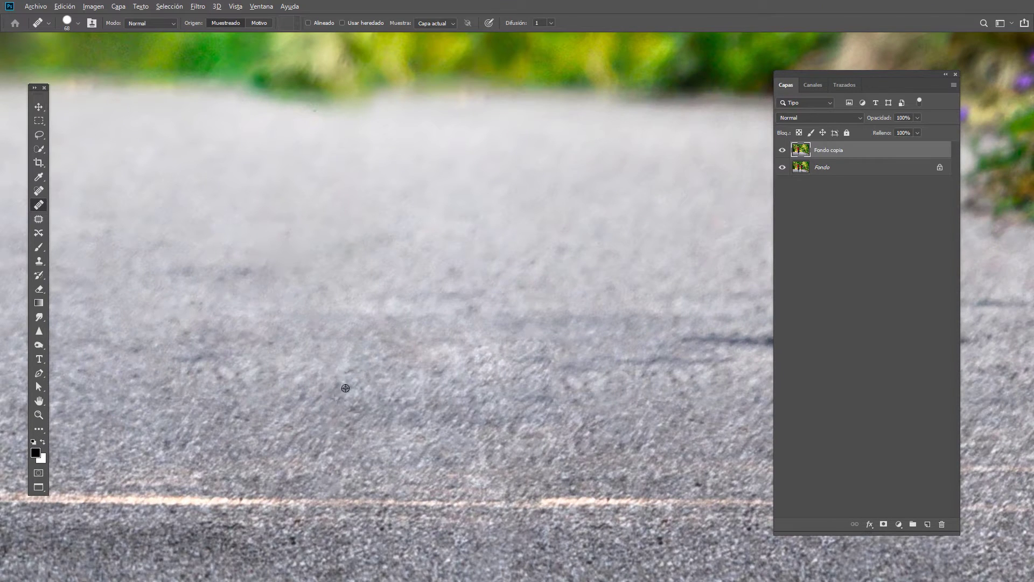
pyautogui.moveTo(346, 387)
pyautogui.mouseDown()
pyautogui.moveTo(341, 380)
pyautogui.moveTo(415, 383)
pyautogui.mouseUp()
pyautogui.keyDown('alt'); pyautogui.click(285, 376); pyautogui.keyUp('alt')
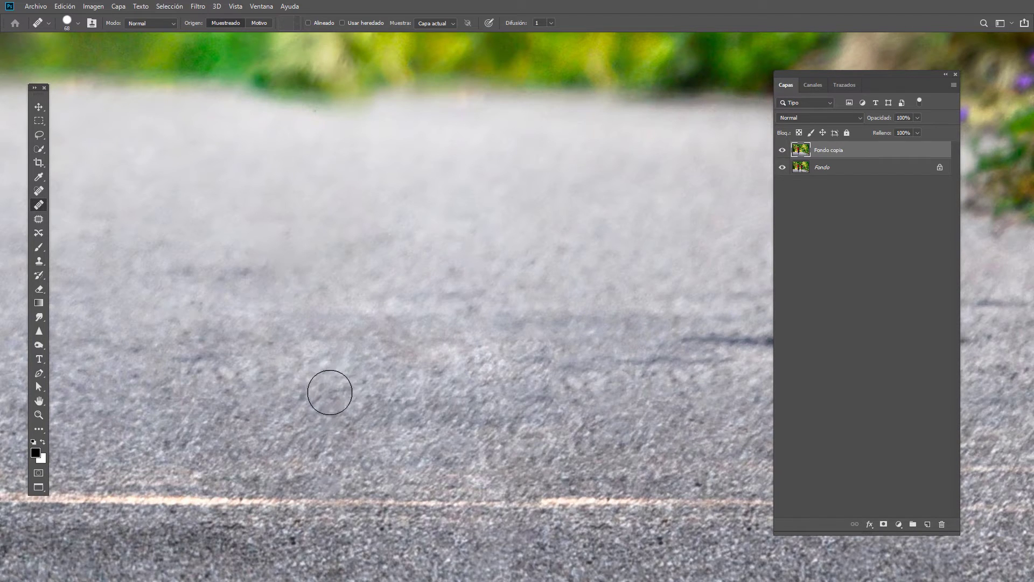
pyautogui.scroll(-2, 404, 363)
# - Bring the woman and background bushes into view and heal a spot in the foliage
pyautogui.scroll(-2, 404, 363)
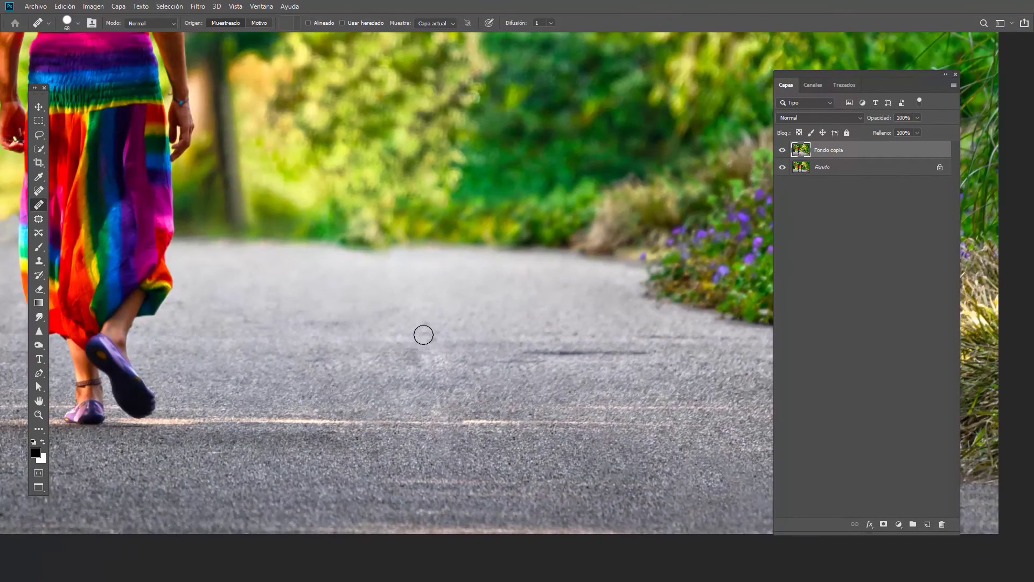
pyautogui.moveTo(461, 180)
pyautogui.mouseDown()
pyautogui.moveTo(480, 307)
pyautogui.moveTo(473, 415)
pyautogui.mouseUp()
pyautogui.click(467, 275)
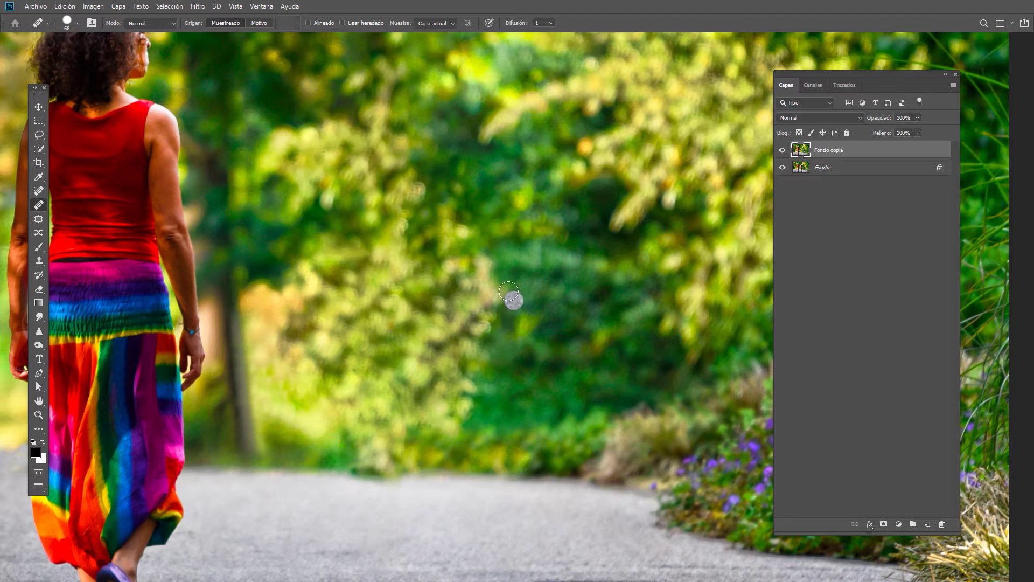
pyautogui.scroll(3, 510, 291)
pyautogui.scroll(-3, 510, 284)
pyautogui.scroll(2, 510, 284)
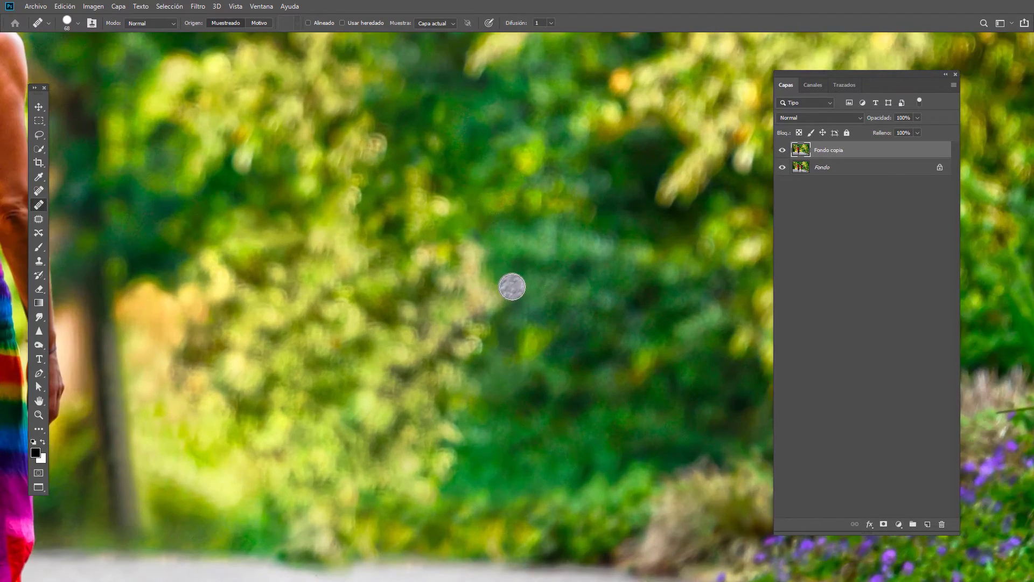
pyautogui.scroll(1, 511, 283)
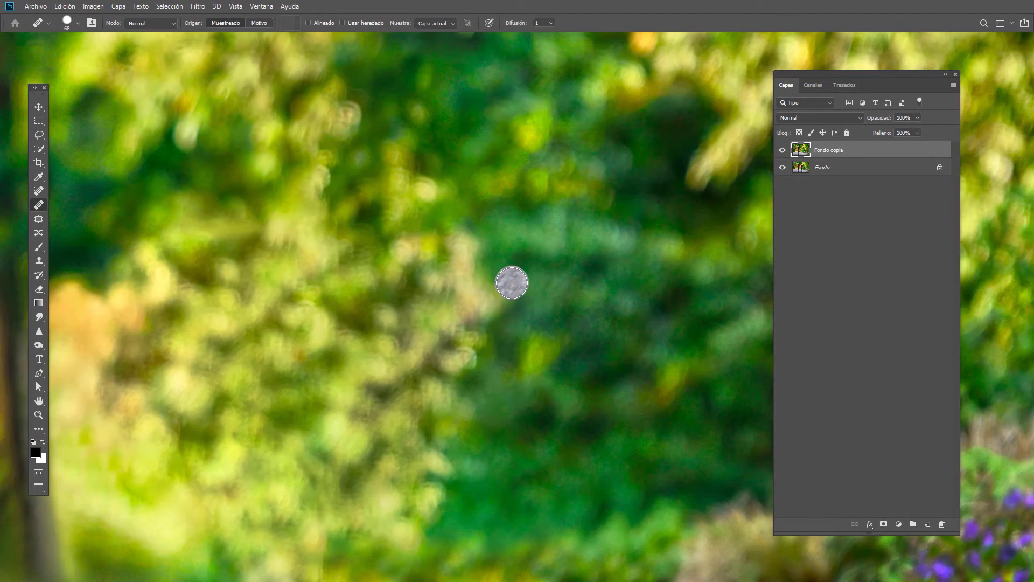
# - Set the Clone Stamp to 61% opacity and 0% hardness on the Fondo copia layer
pyautogui.click(40, 262)
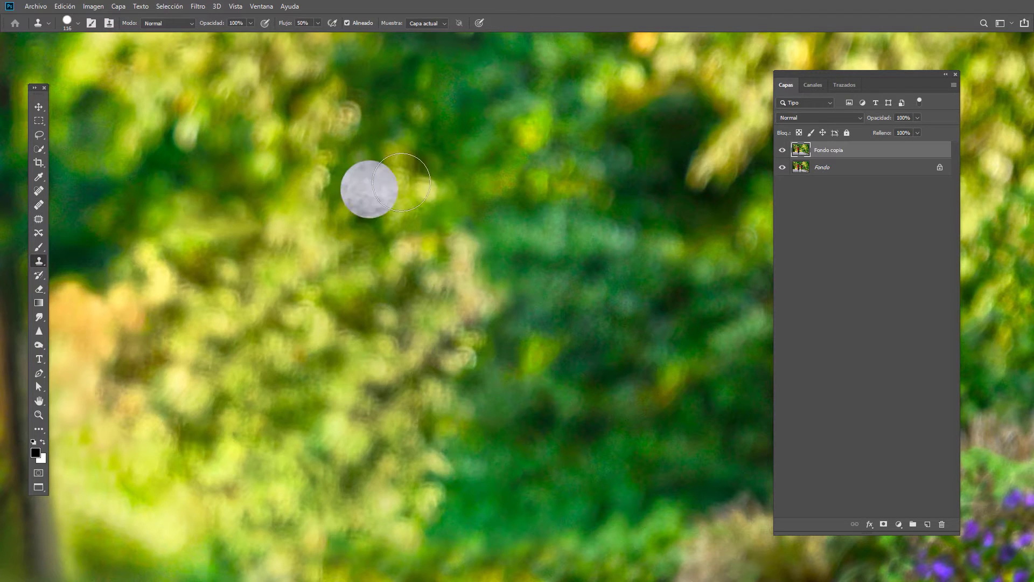
pyautogui.click(251, 23)
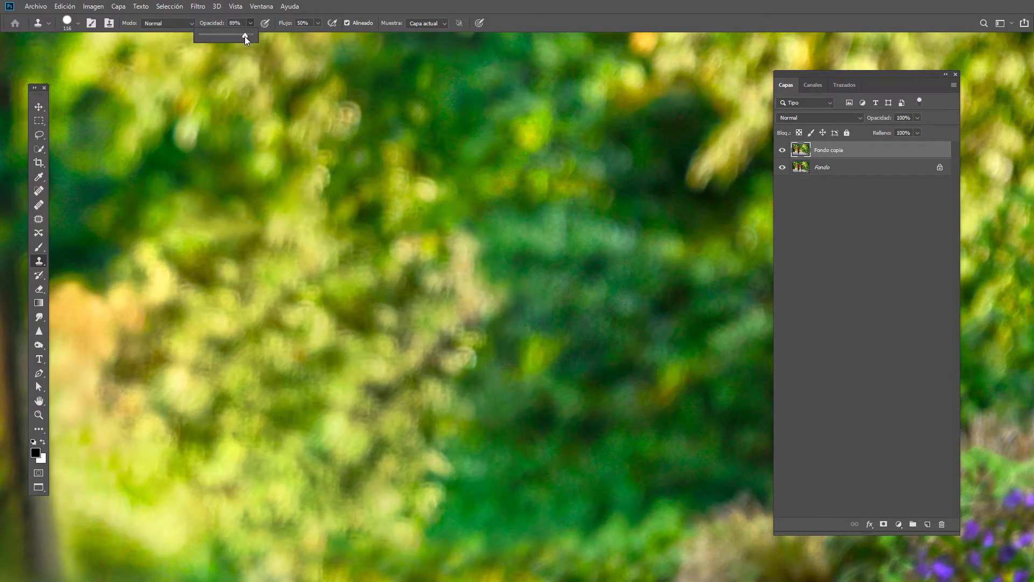
pyautogui.moveTo(233, 37); pyautogui.dragTo(232, 37)
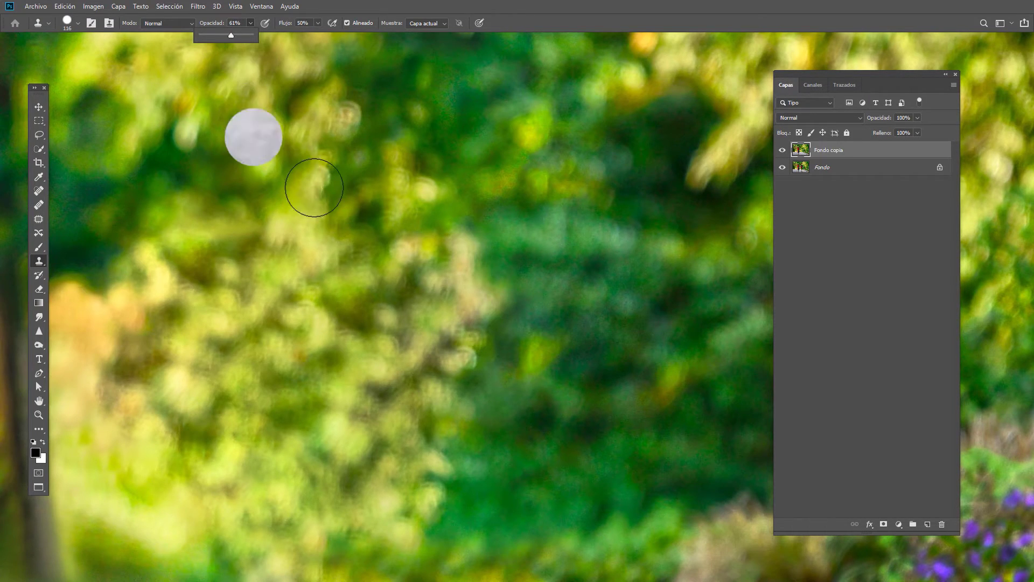
pyautogui.rightClick(345, 204)
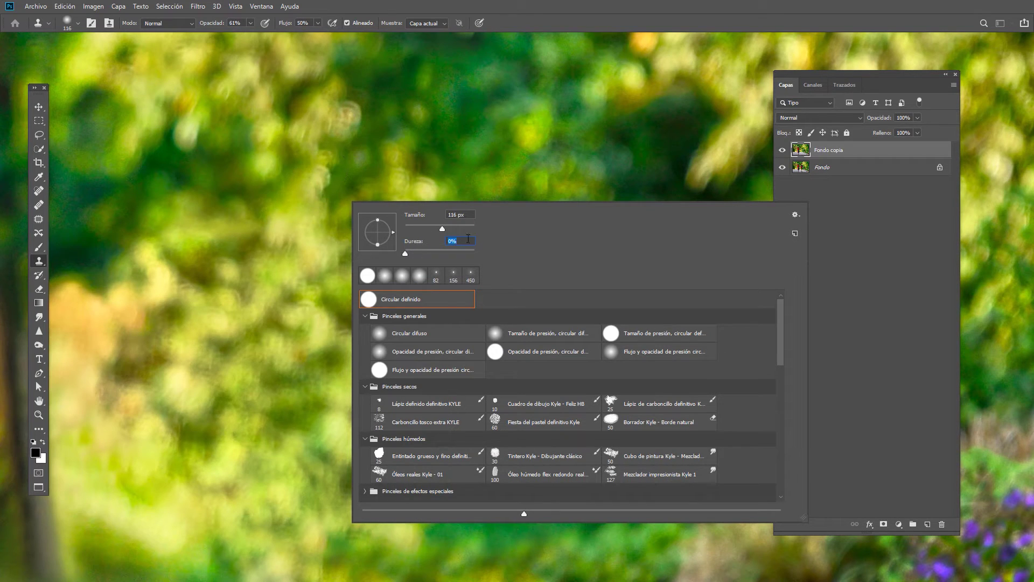
pyautogui.click(873, 255)
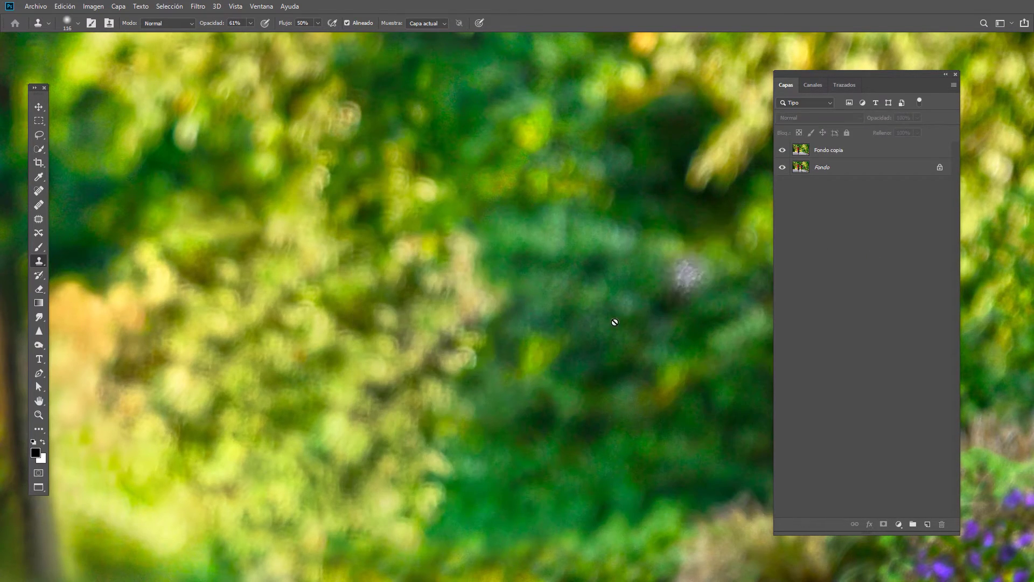
pyautogui.click(848, 150)
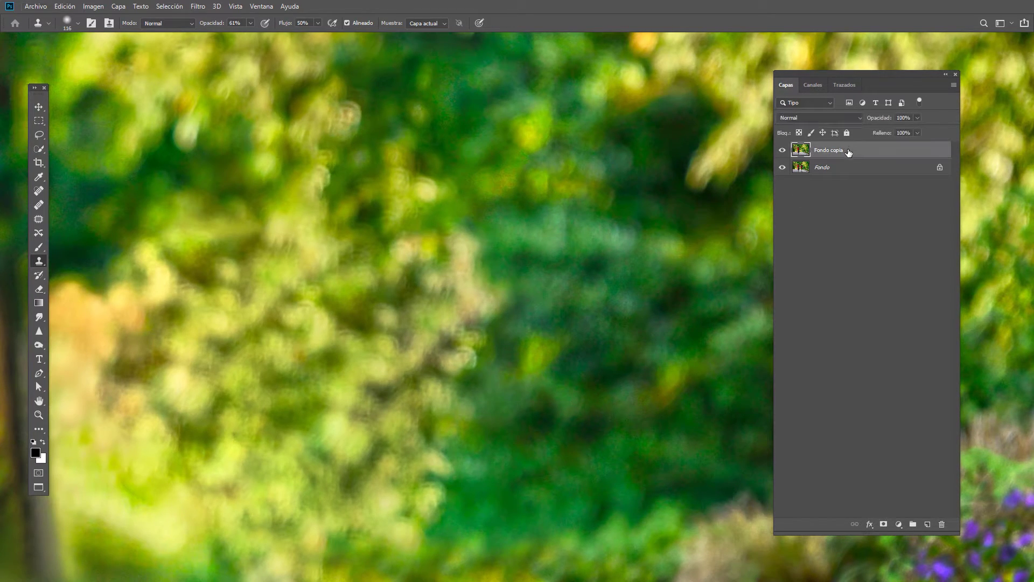
# - Sample nearby foliage and clone it over the patchy grey area, then view the whole photo
pyautogui.keyDown('alt'); pyautogui.click(542, 289); pyautogui.keyUp('alt')
pyautogui.moveTo(504, 296); pyautogui.dragTo(479, 272)
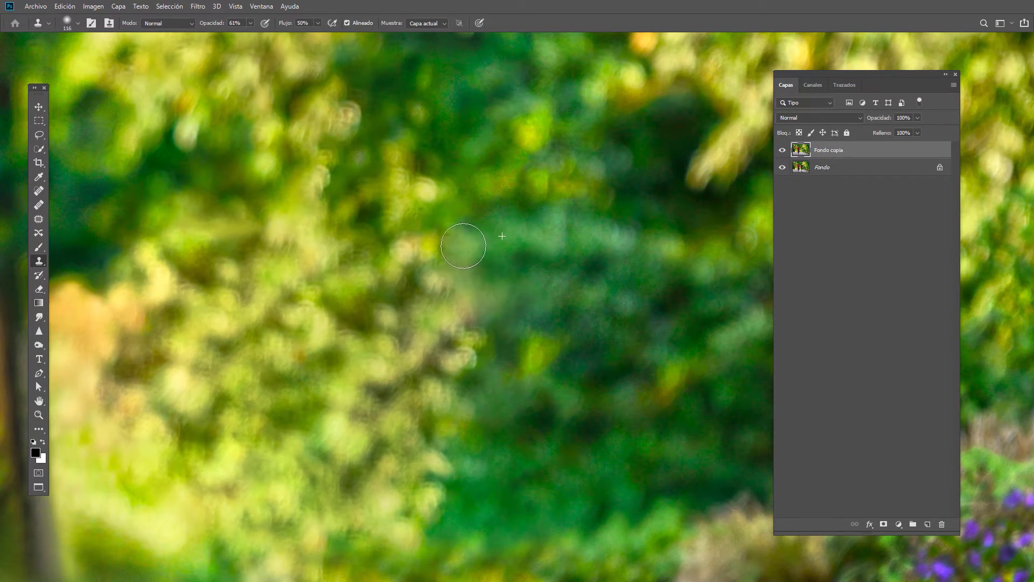
pyautogui.moveTo(479, 272); pyautogui.dragTo(436, 232)
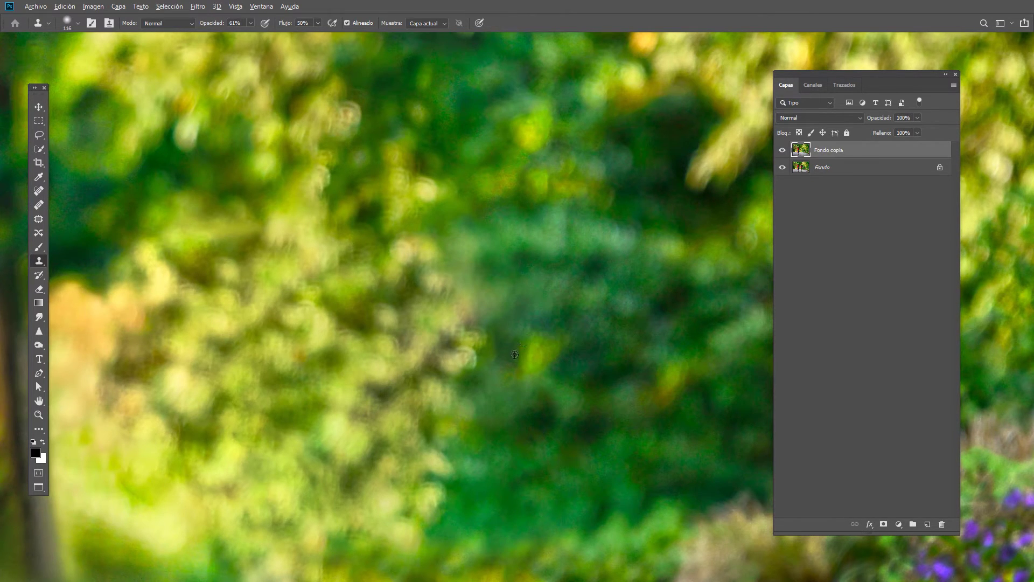
pyautogui.moveTo(474, 376)
pyautogui.mouseDown()
pyautogui.moveTo(461, 358)
pyautogui.moveTo(478, 352)
pyautogui.moveTo(522, 369)
pyautogui.moveTo(472, 346)
pyautogui.moveTo(465, 297)
pyautogui.moveTo(407, 267)
pyautogui.mouseUp()
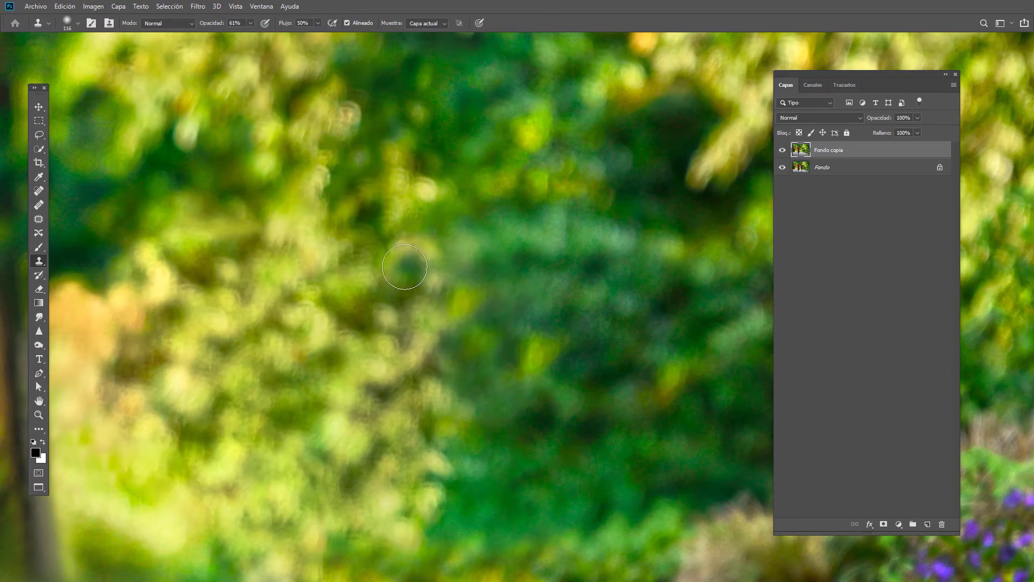
pyautogui.hotkey('ctrl', '0')
# - Raise Clone Stamp opacity to 80% and clone darker foliage from a new source
pyautogui.moveTo(383, 207); pyautogui.dragTo(461, 294)
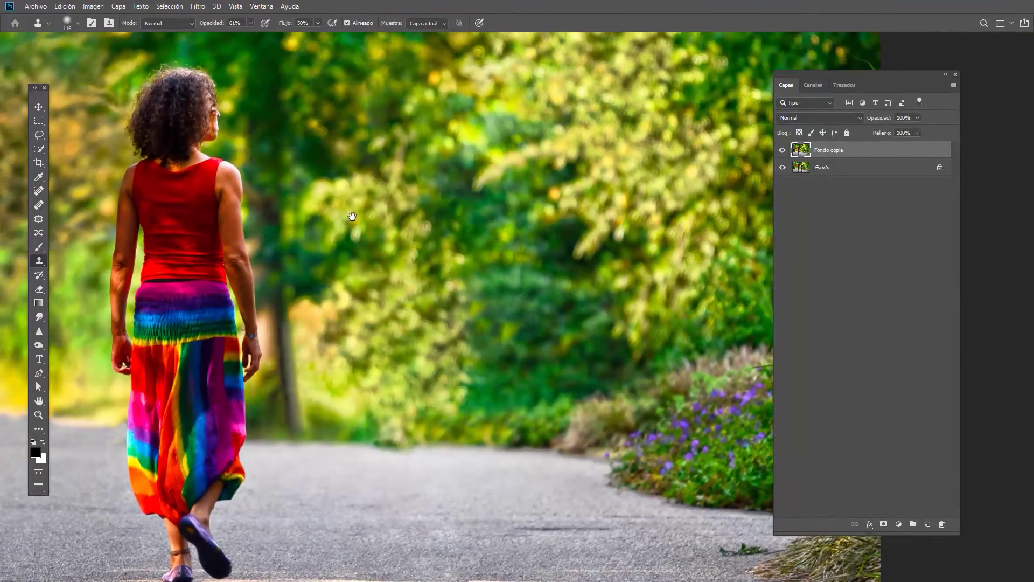
pyautogui.scroll(1, 441, 283)
pyautogui.scroll(1, 441, 282)
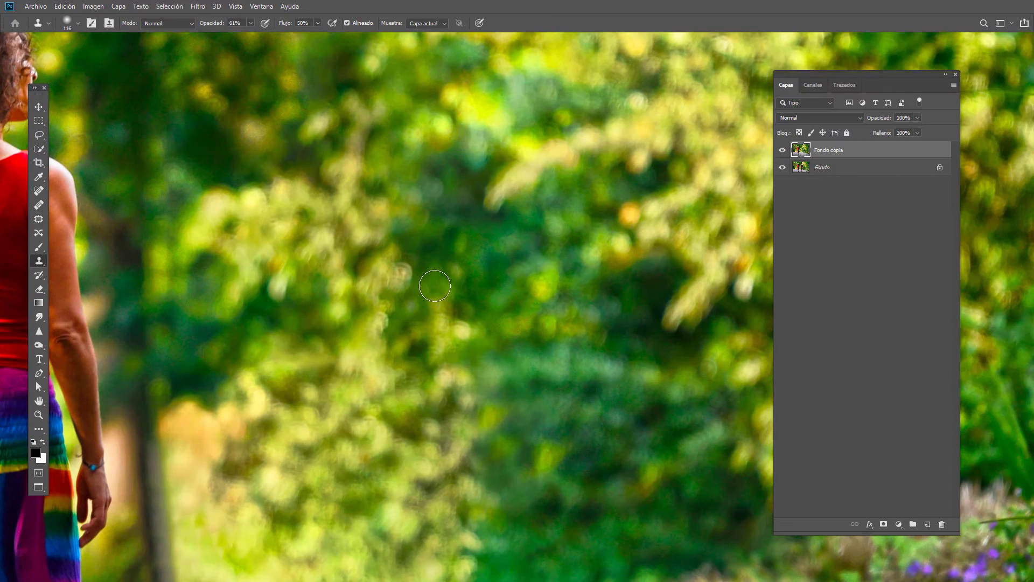
pyautogui.scroll(1, 442, 283)
pyautogui.click(251, 23)
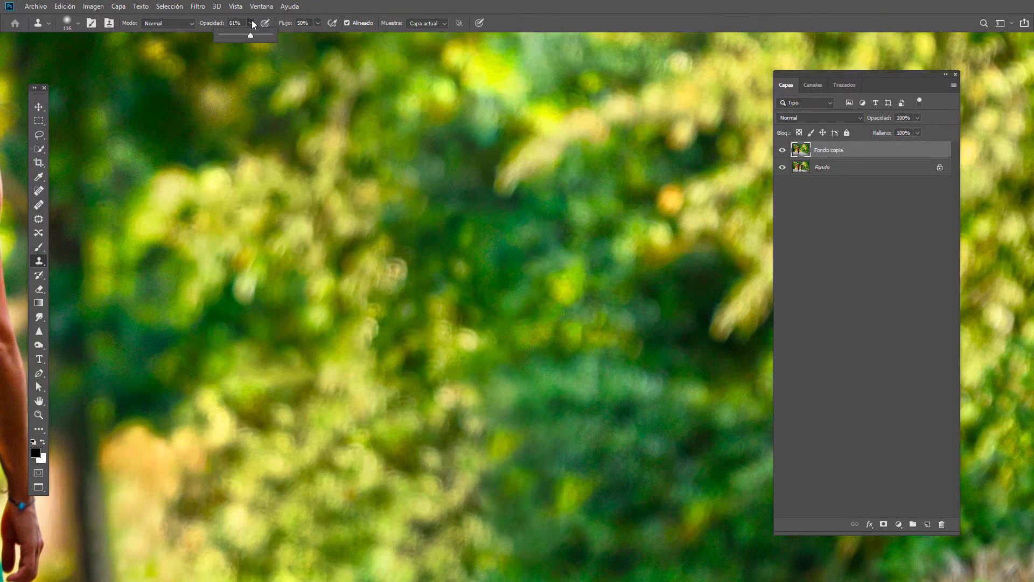
pyautogui.moveTo(251, 36); pyautogui.dragTo(260, 36)
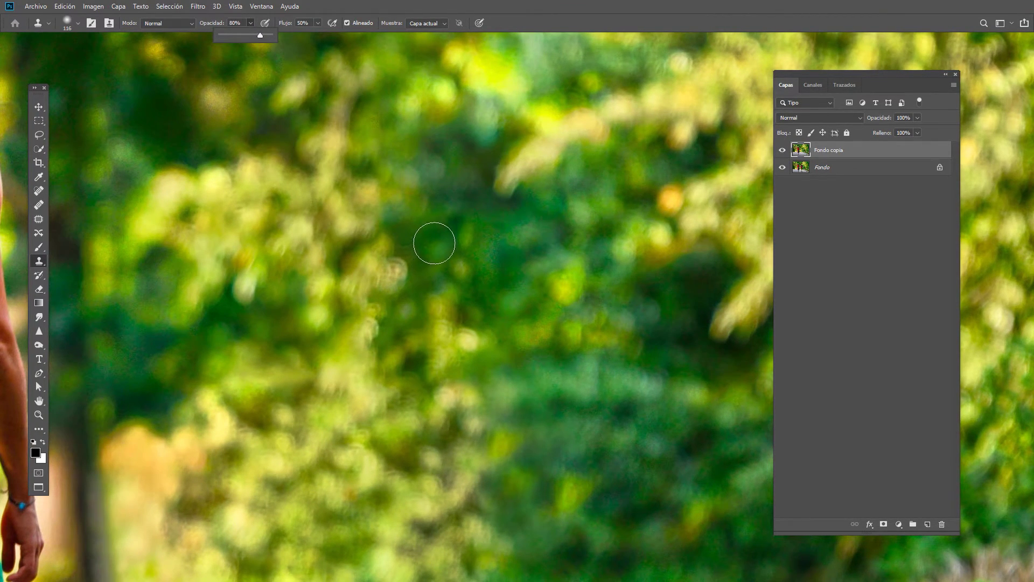
pyautogui.keyDown('alt'); pyautogui.click(459, 239); pyautogui.keyUp('alt')
pyautogui.moveTo(393, 274); pyautogui.dragTo(381, 246)
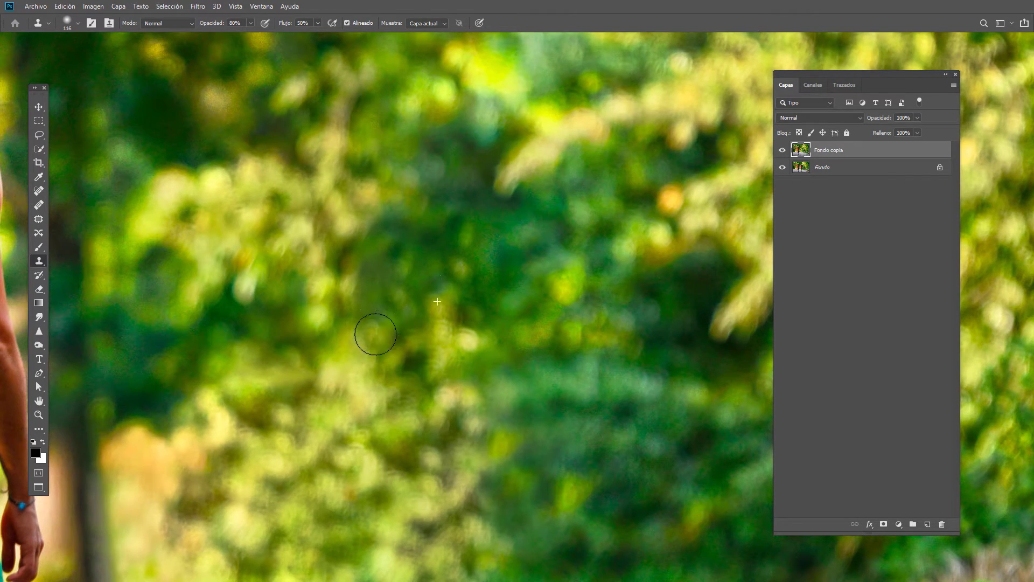
pyautogui.moveTo(381, 245)
pyautogui.mouseDown()
pyautogui.moveTo(375, 339)
pyautogui.moveTo(364, 284)
pyautogui.mouseUp()
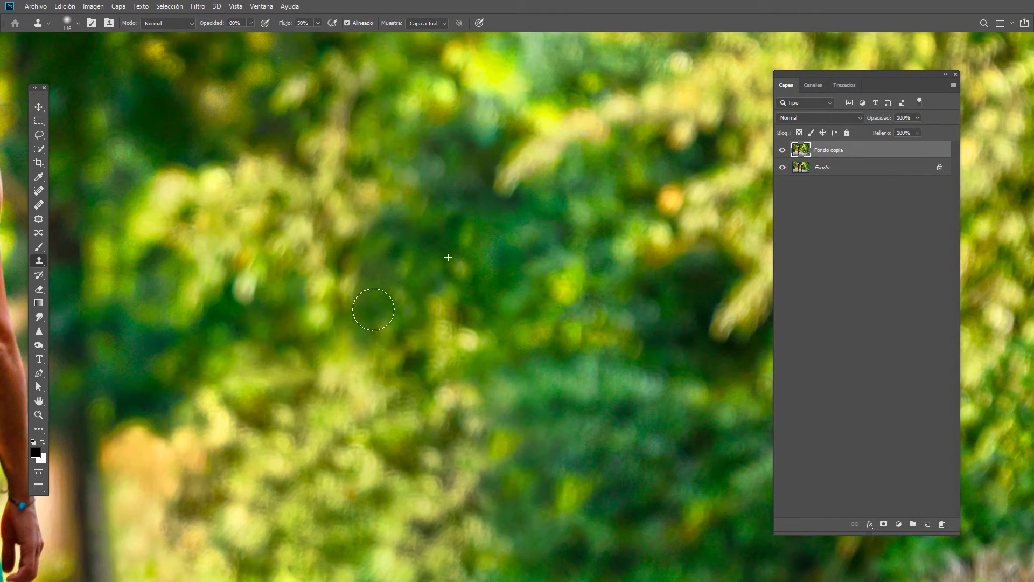
# - Shrink the clone brush to 70 px and clone lighter foliage across the tree area
pyautogui.scroll(-2, 434, 283)
pyautogui.scroll(-2, 438, 283)
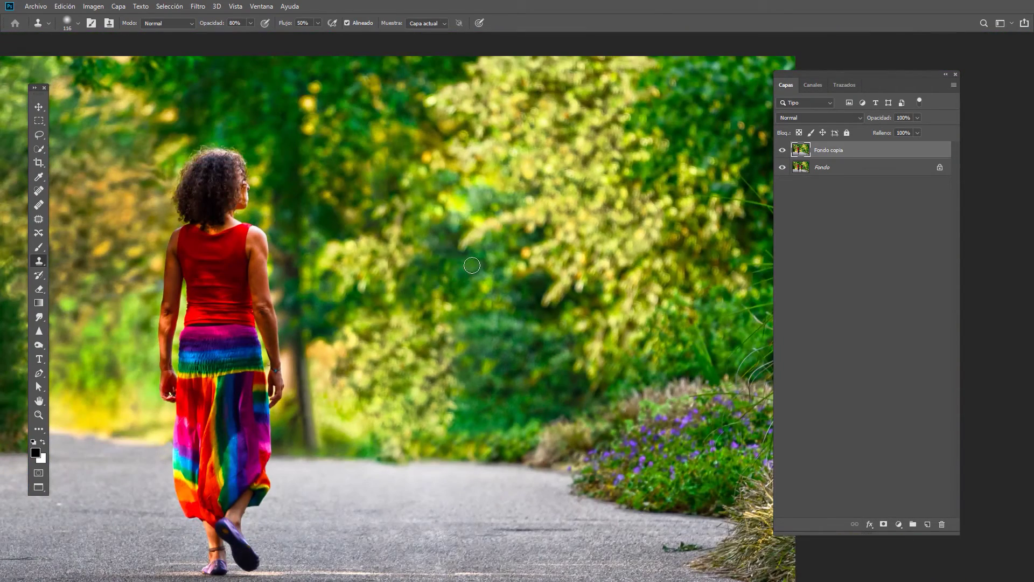
pyautogui.scroll(1, 472, 265)
pyautogui.scroll(2, 381, 273)
pyautogui.scroll(2, 381, 272)
pyautogui.rightClick(387, 259)
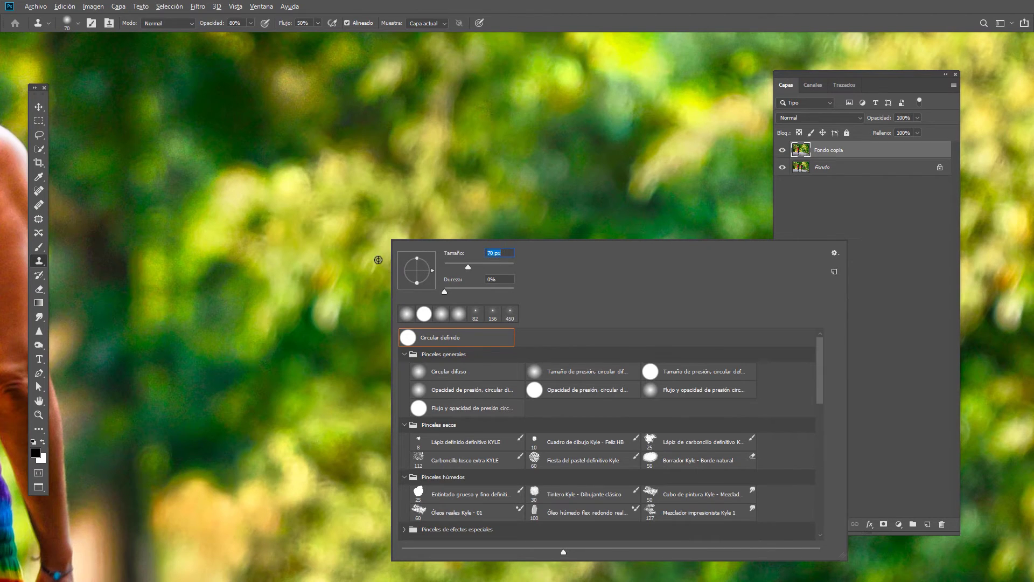
pyautogui.press('Return')
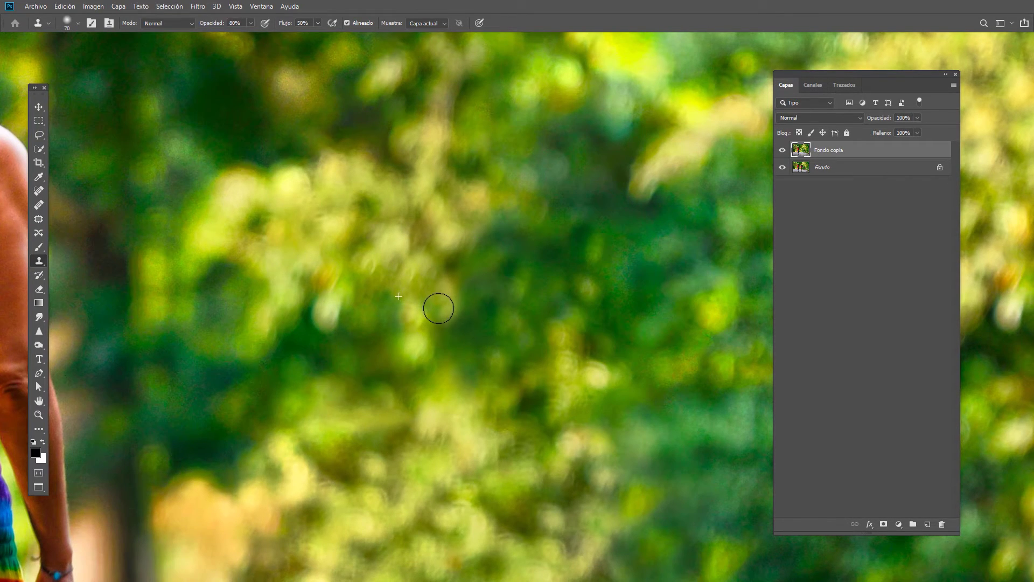
pyautogui.moveTo(438, 308); pyautogui.dragTo(447, 323)
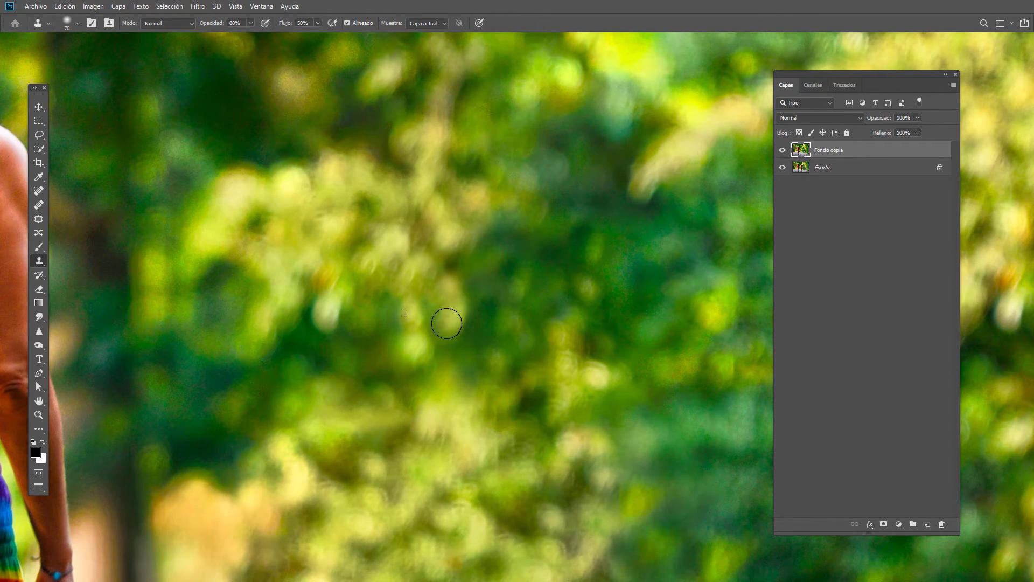
pyautogui.scroll(-5, 447, 323)
pyautogui.scroll(-5, 443, 307)
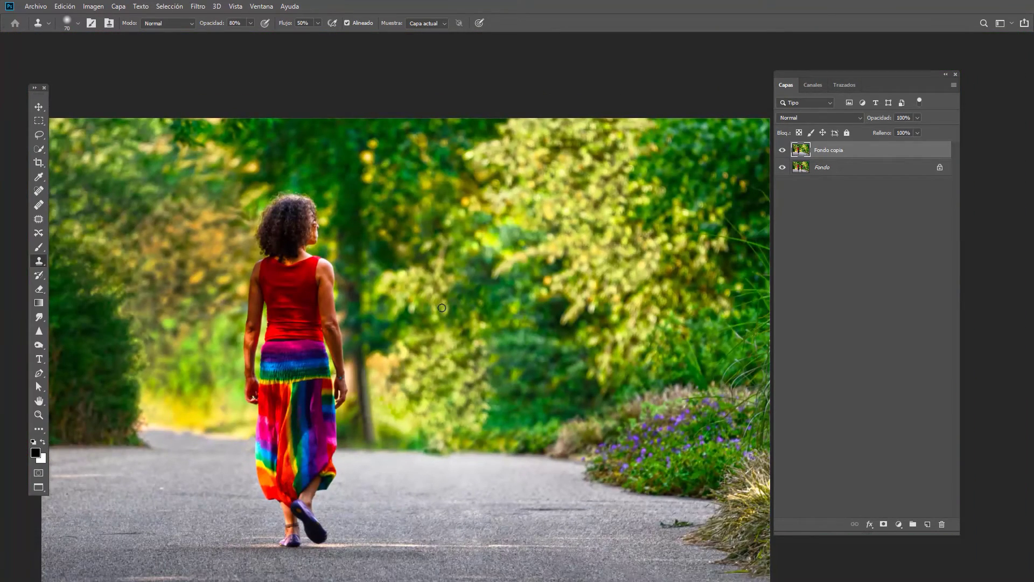
pyautogui.scroll(2, 513, 366)
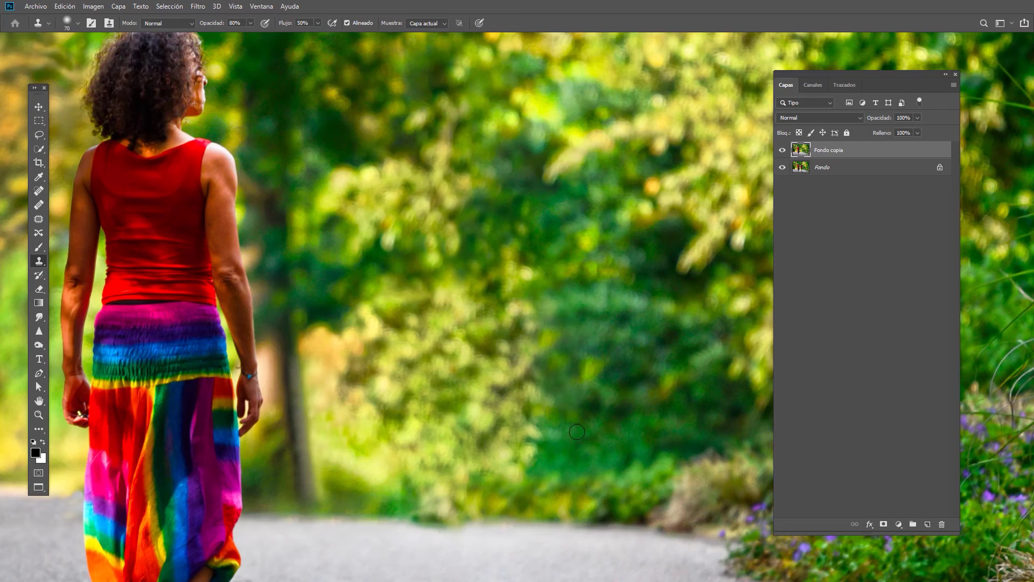
pyautogui.scroll(2, 572, 415)
pyautogui.scroll(1, 571, 417)
# - Clone clean foliage over the dark green patches in the background greenery
pyautogui.keyDown('alt'); pyautogui.click(594, 352); pyautogui.keyUp('alt')
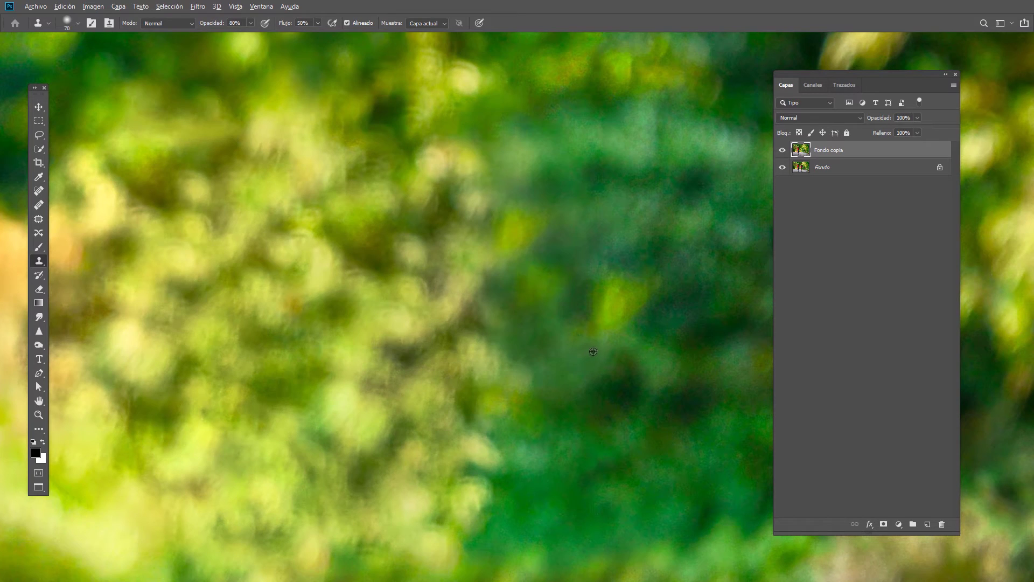
pyautogui.moveTo(533, 369)
pyautogui.mouseDown()
pyautogui.moveTo(518, 377)
pyautogui.moveTo(501, 354)
pyautogui.moveTo(469, 342)
pyautogui.moveTo(494, 306)
pyautogui.mouseUp()
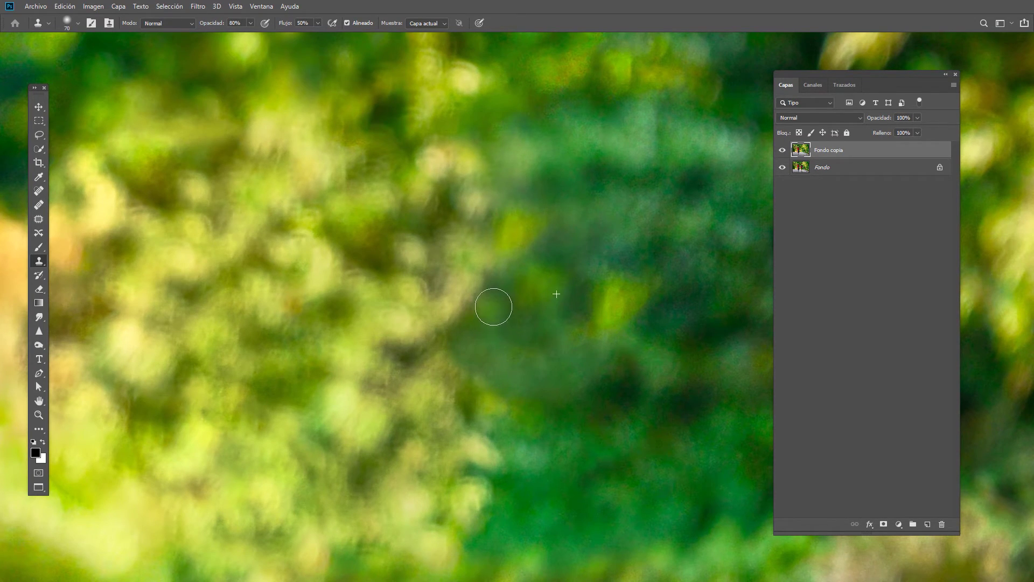
pyautogui.keyDown('alt'); pyautogui.click(610, 395); pyautogui.keyUp('alt')
pyautogui.moveTo(492, 397)
pyautogui.mouseDown()
pyautogui.moveTo(446, 388)
pyautogui.moveTo(439, 411)
pyautogui.moveTo(506, 404)
pyautogui.mouseUp()
pyautogui.hotkey('ctrl', '-')
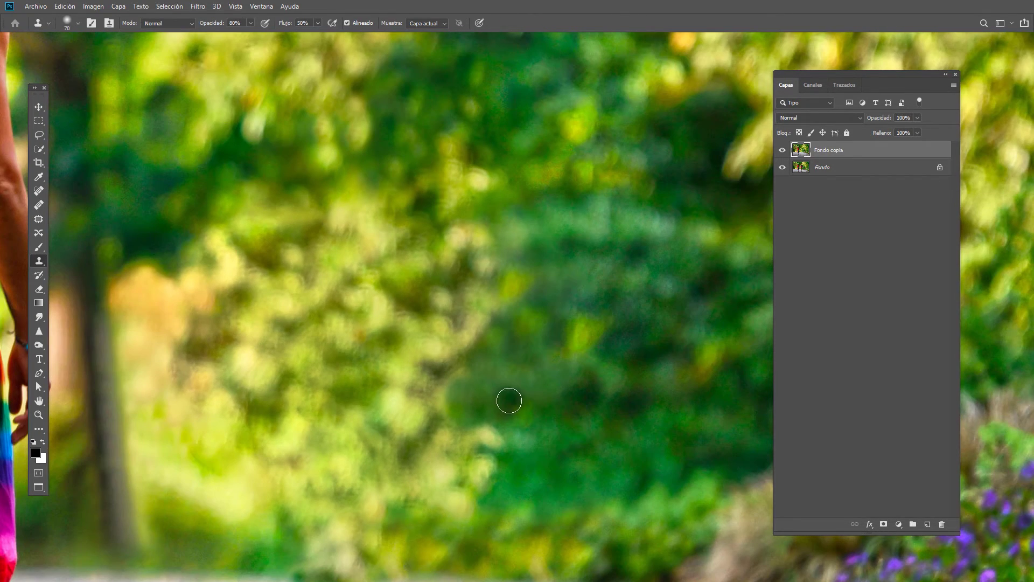
pyautogui.moveTo(441, 395)
pyautogui.mouseDown()
pyautogui.moveTo(460, 431)
pyautogui.moveTo(391, 419)
pyautogui.moveTo(418, 411)
pyautogui.mouseUp()
pyautogui.hotkey('ctrl', '-')
pyautogui.hotkey('ctrl', '+')
pyautogui.hotkey('ctrl', '+')
pyautogui.hotkey('ctrl', '-')
pyautogui.hotkey('ctrl', '-')
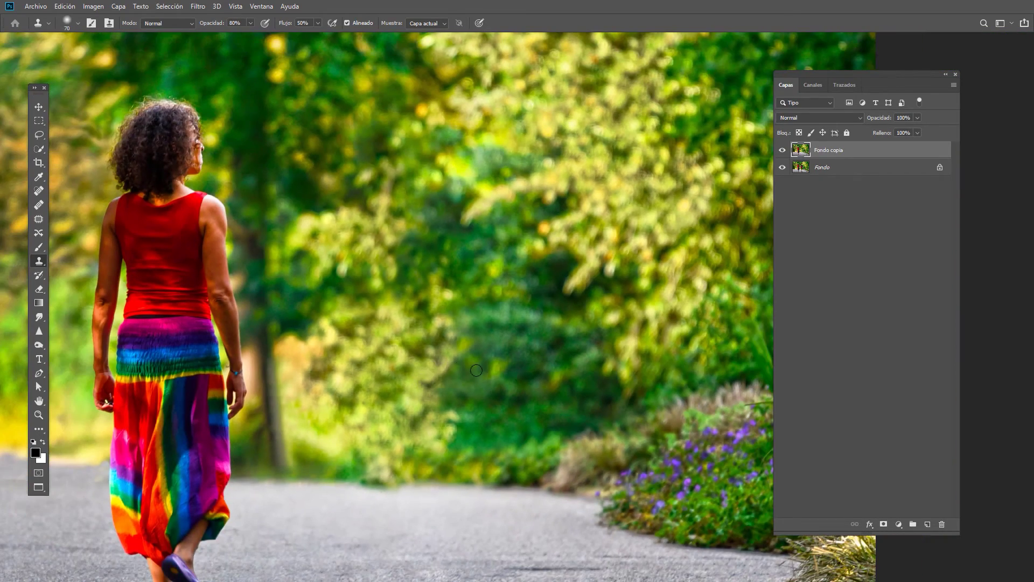
# - Cover the dark patches along the path edge and just above it with cloned foliage
pyautogui.moveTo(521, 419); pyautogui.dragTo(535, 351)
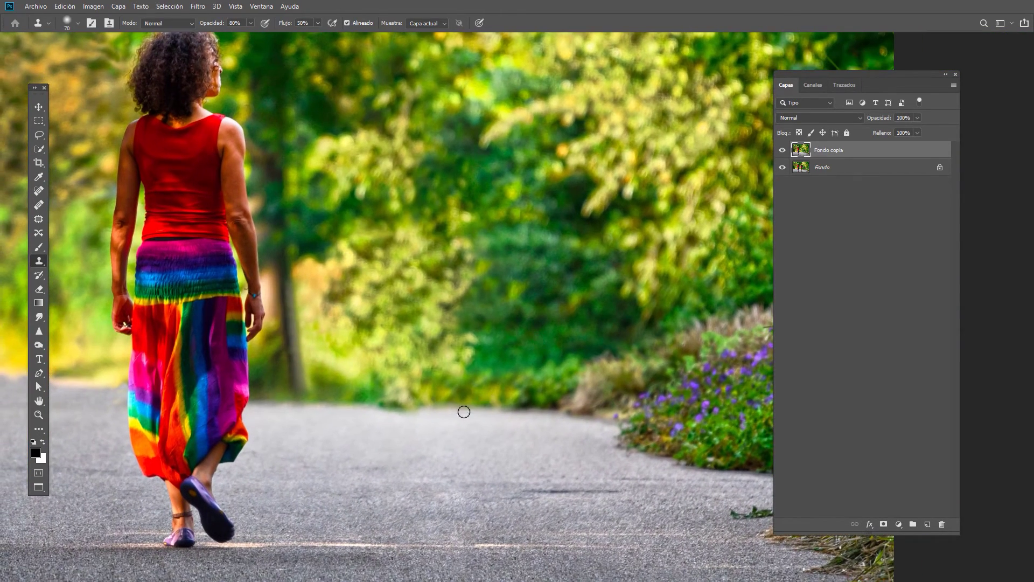
pyautogui.hotkey('ctrl', '+')
pyautogui.hotkey('ctrl', '+')
pyautogui.hotkey('ctrl', '+')
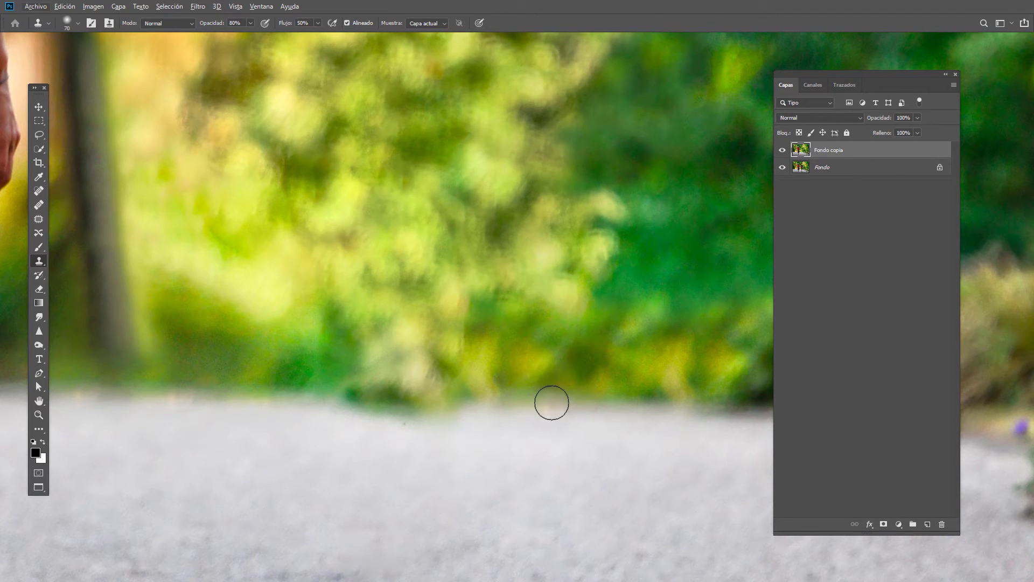
pyautogui.moveTo(409, 402)
pyautogui.mouseDown()
pyautogui.moveTo(347, 400)
pyautogui.moveTo(452, 422)
pyautogui.moveTo(340, 418)
pyautogui.moveTo(482, 421)
pyautogui.mouseUp()
pyautogui.keyDown('alt'); pyautogui.click(357, 443); pyautogui.keyUp('alt')
pyautogui.keyDown('alt'); pyautogui.click(397, 323); pyautogui.keyUp('alt')
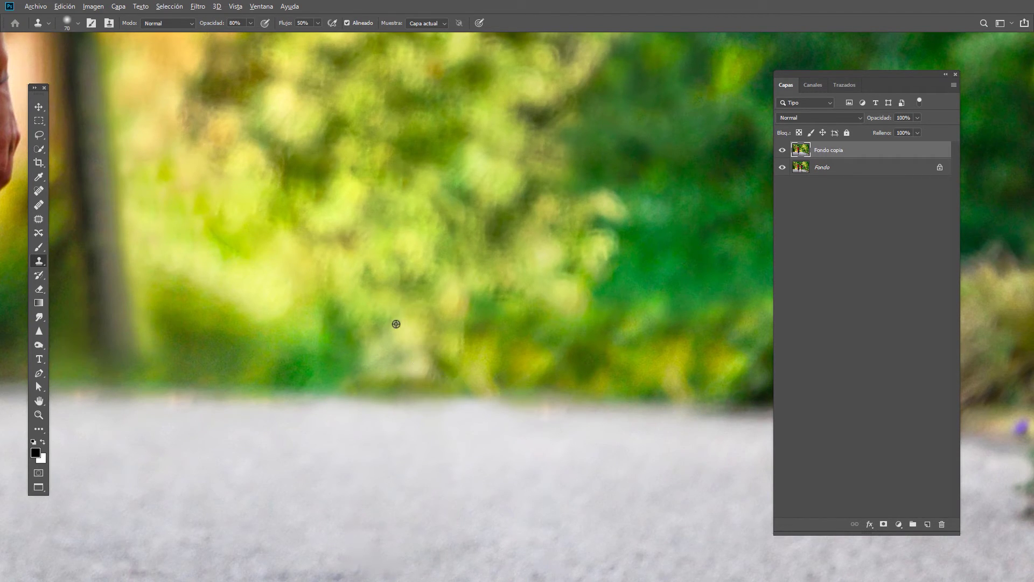
pyautogui.moveTo(399, 351)
pyautogui.mouseDown()
pyautogui.moveTo(385, 357)
pyautogui.moveTo(402, 342)
pyautogui.mouseUp()
pyautogui.scroll(-2, 402, 342)
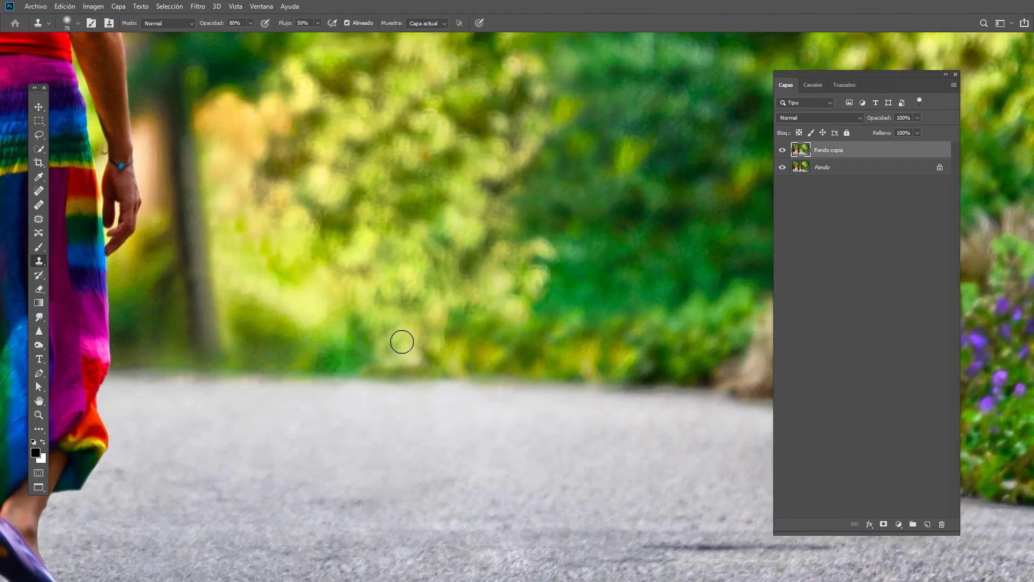
pyautogui.scroll(-3, 402, 342)
pyautogui.scroll(-3, 402, 342)
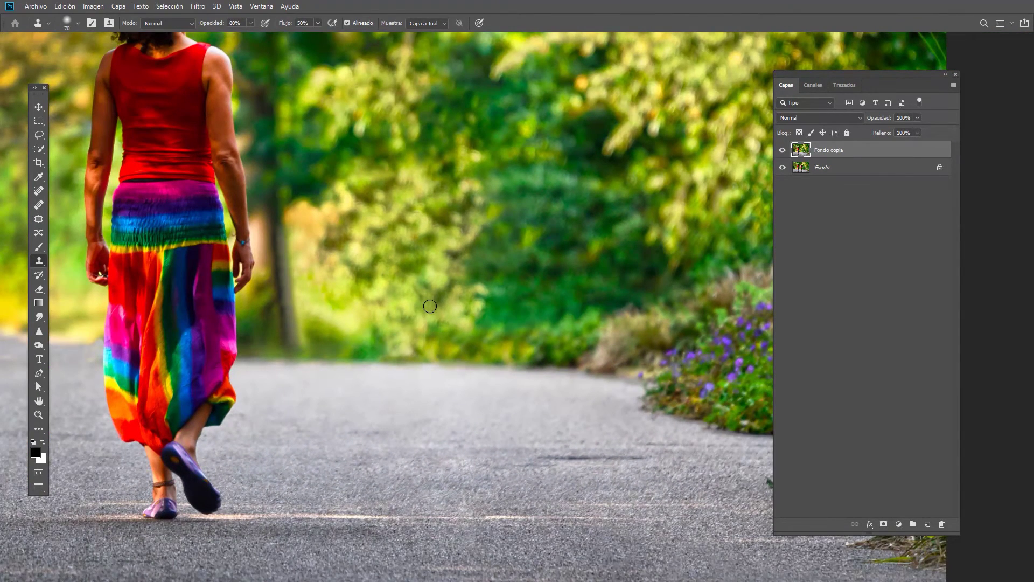
pyautogui.scroll(1, 512, 345)
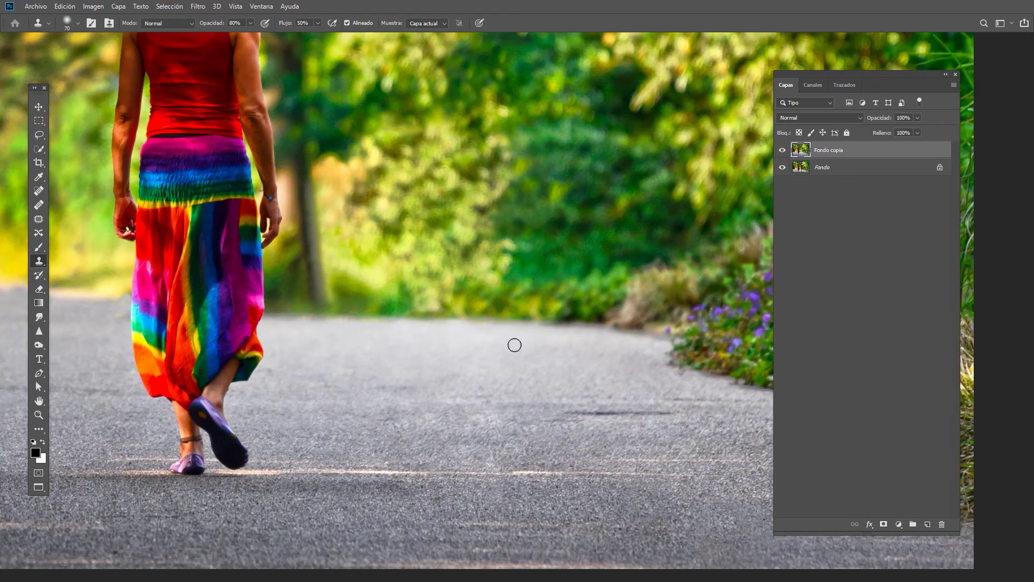
pyautogui.scroll(2, 515, 345)
pyautogui.scroll(1, 515, 345)
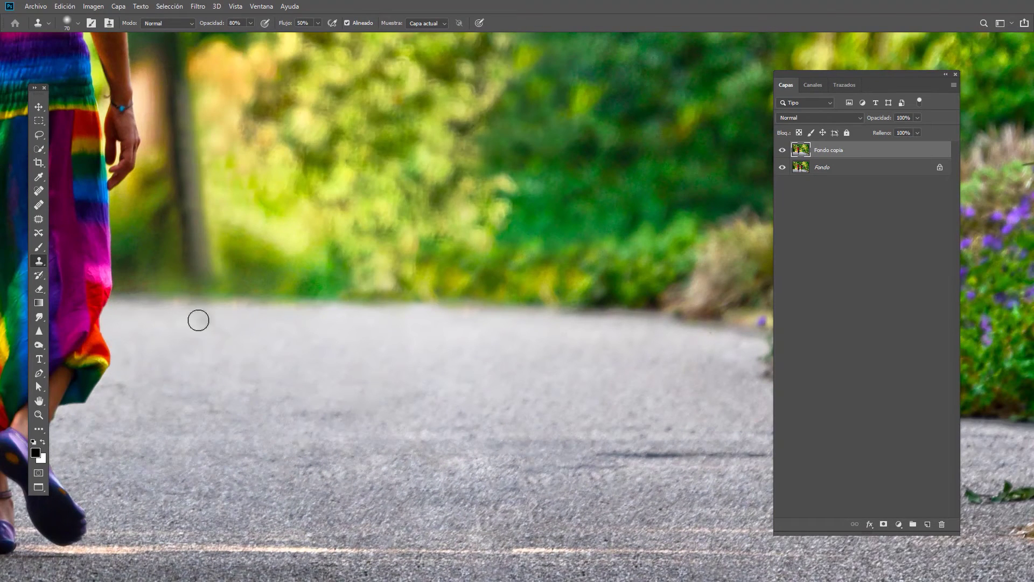
# - Heal the dark marks on the road with the Content-Aware Spot Healing Brush
pyautogui.click(40, 192)
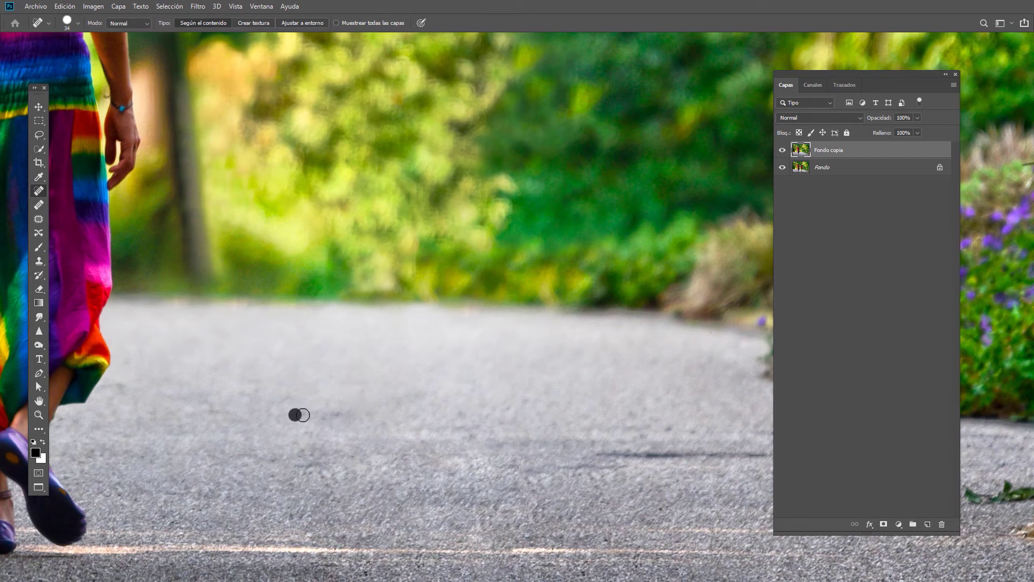
pyautogui.moveTo(323, 415); pyautogui.dragTo(346, 409)
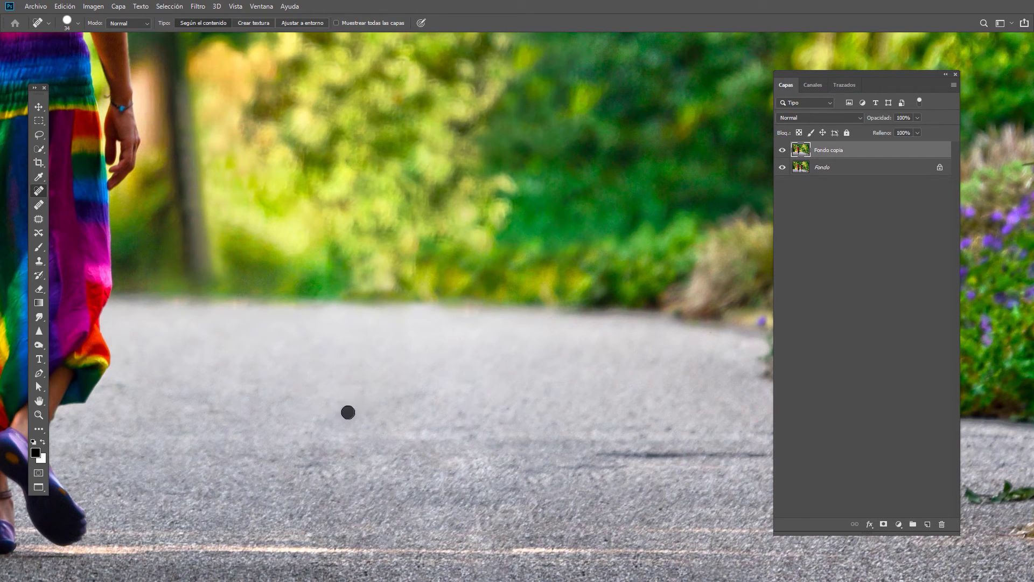
pyautogui.click(348, 412)
pyautogui.click(293, 400)
pyautogui.click(276, 417)
pyautogui.moveTo(339, 415); pyautogui.dragTo(358, 413)
# - Check the road around the woman, heal a last mark, and fit the photo to screen
pyautogui.scroll(-2, 639, 413)
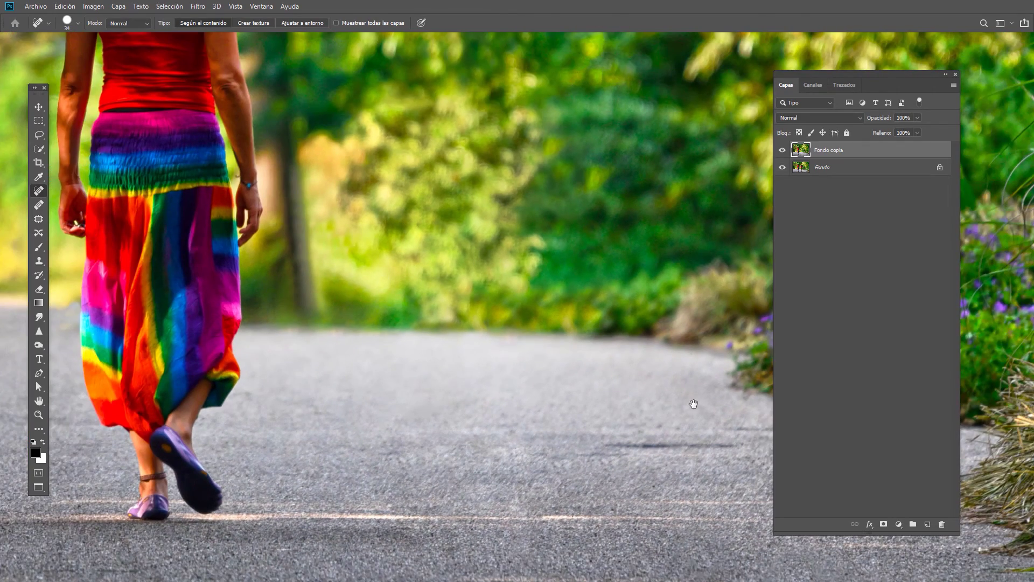
pyautogui.moveTo(693, 404)
pyautogui.mouseDown()
pyautogui.moveTo(471, 397)
pyautogui.moveTo(690, 417)
pyautogui.mouseUp()
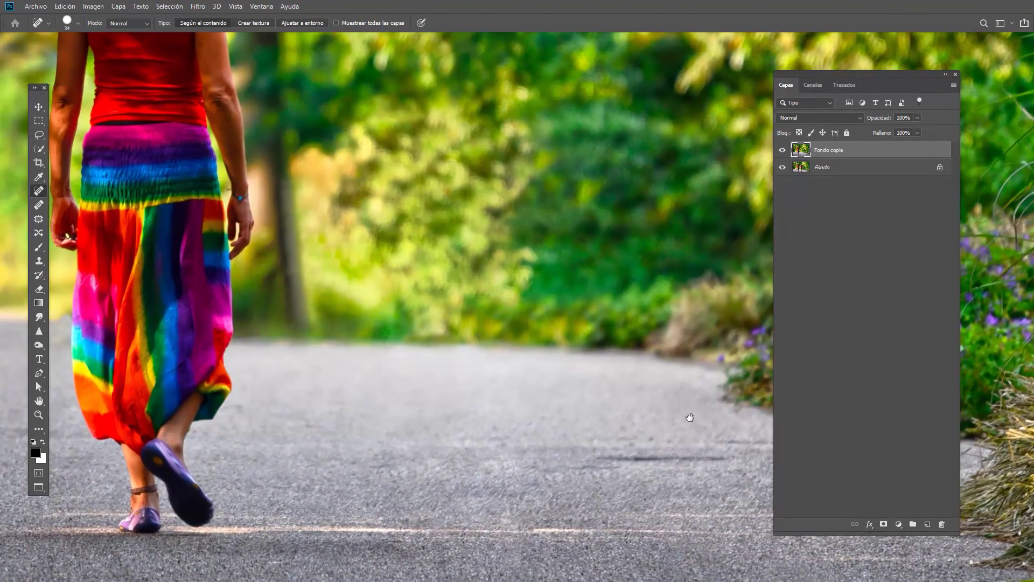
pyautogui.moveTo(486, 483); pyautogui.dragTo(503, 394)
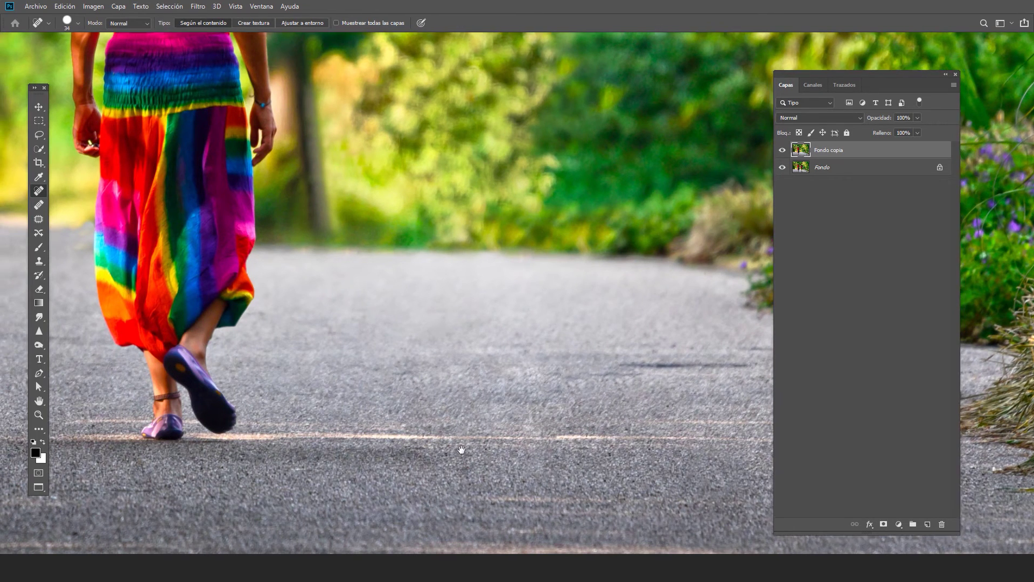
pyautogui.moveTo(443, 464); pyautogui.dragTo(462, 448)
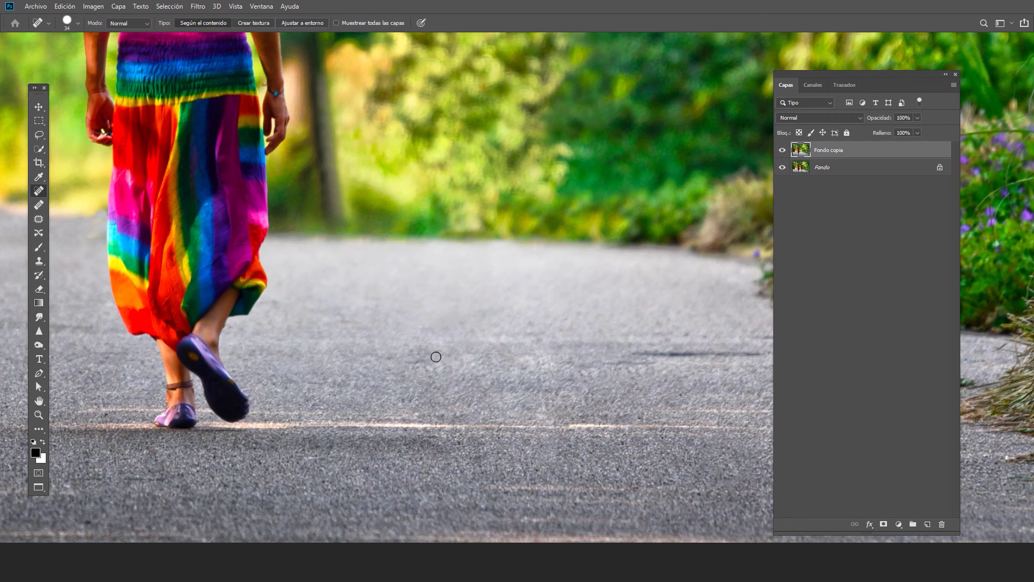
pyautogui.scroll(1, 435, 357)
pyautogui.scroll(1, 436, 357)
pyautogui.scroll(1, 436, 357)
pyautogui.scroll(1, 436, 356)
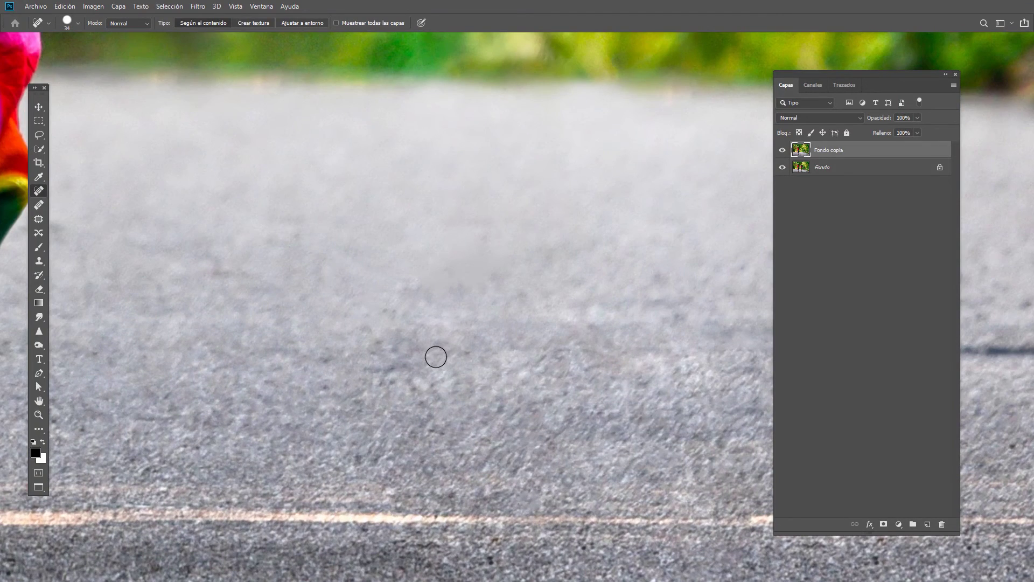
pyautogui.moveTo(402, 288)
pyautogui.mouseDown()
pyautogui.moveTo(419, 291)
pyautogui.moveTo(390, 291)
pyautogui.mouseUp()
pyautogui.scroll(-4, 500, 299)
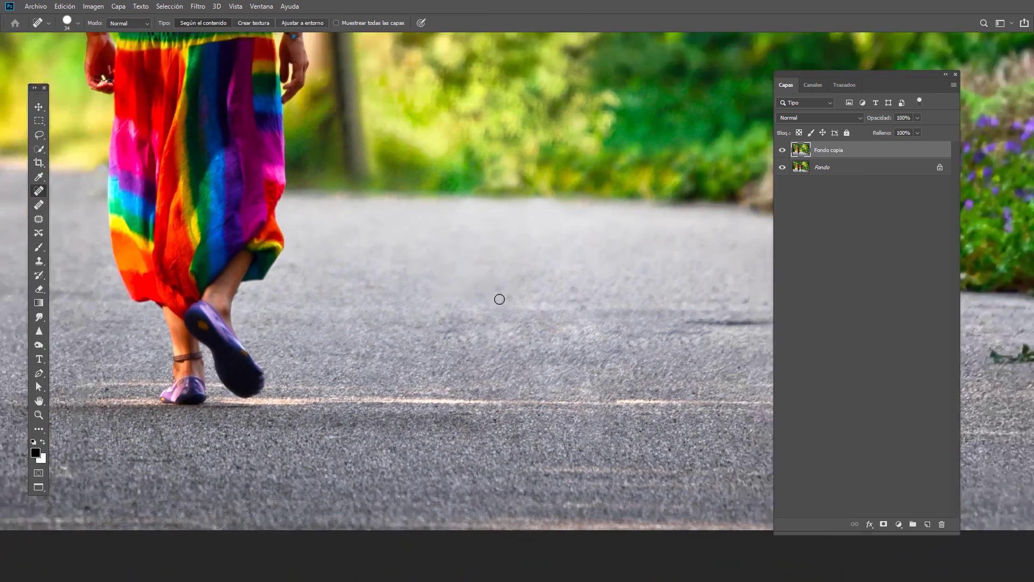
pyautogui.click(38, 402)
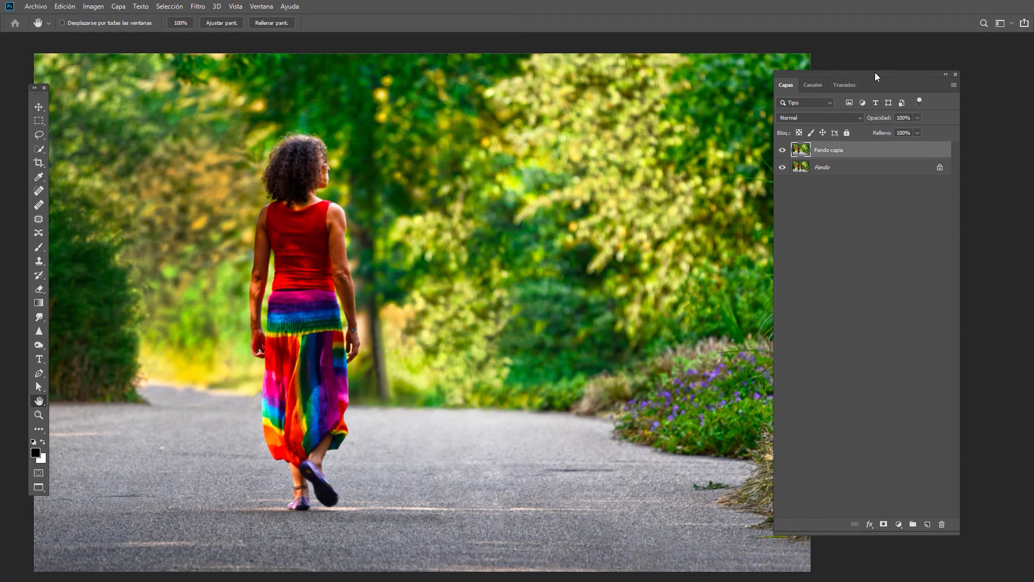
pyautogui.moveTo(876, 74); pyautogui.dragTo(884, 77)
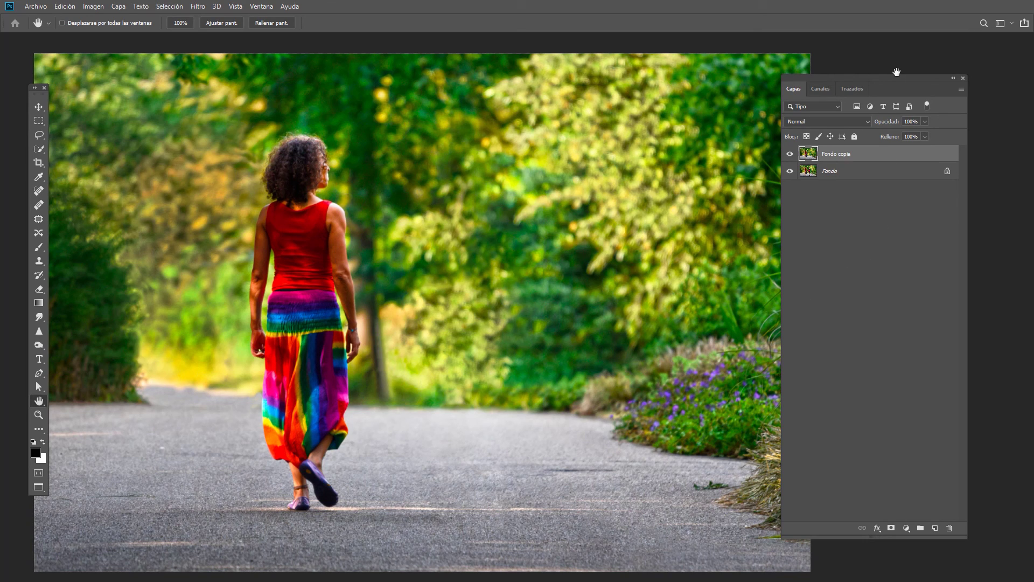
pyautogui.moveTo(904, 82); pyautogui.dragTo(900, 77)
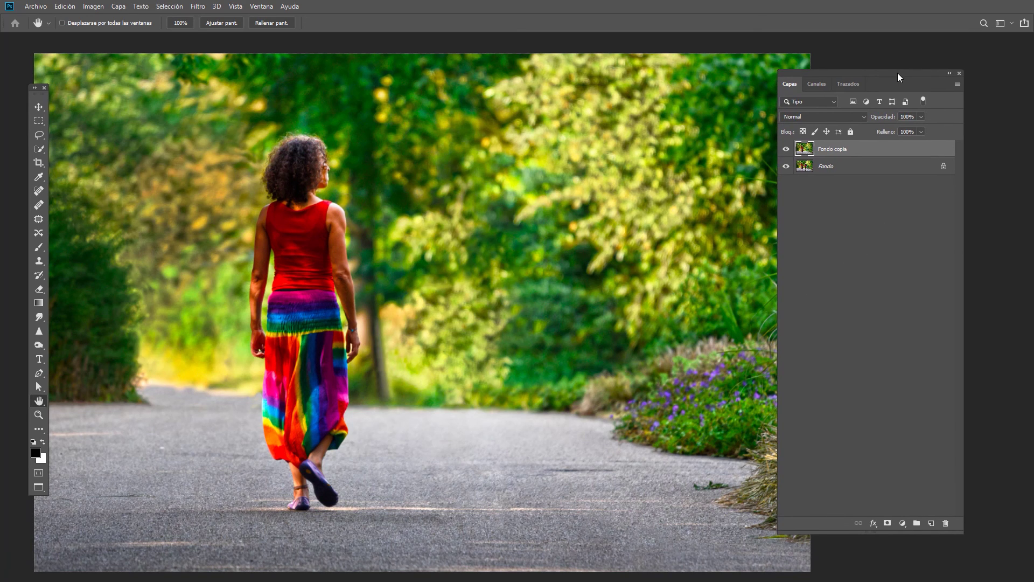
pyautogui.click(787, 149)
pyautogui.click(787, 153)
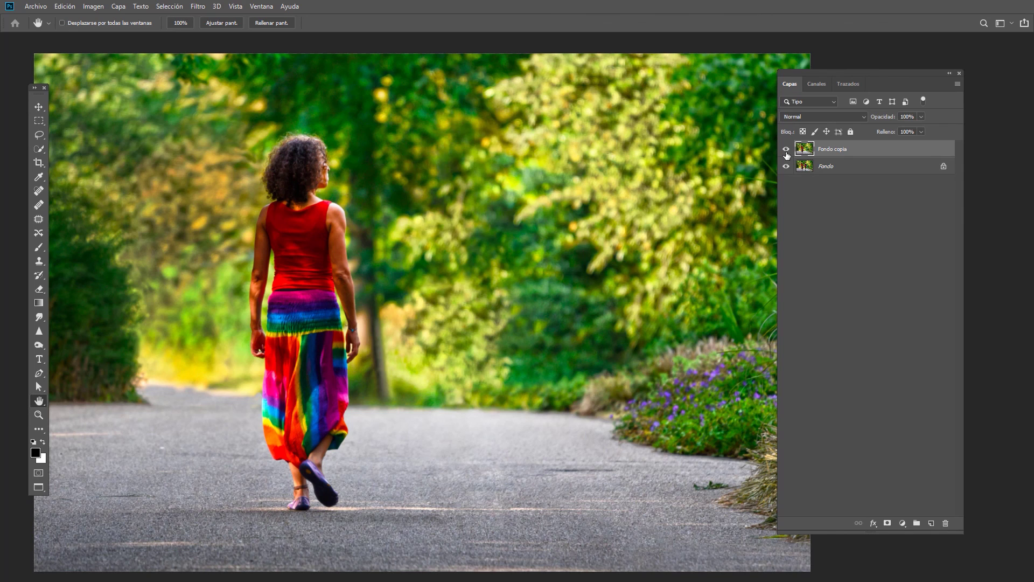